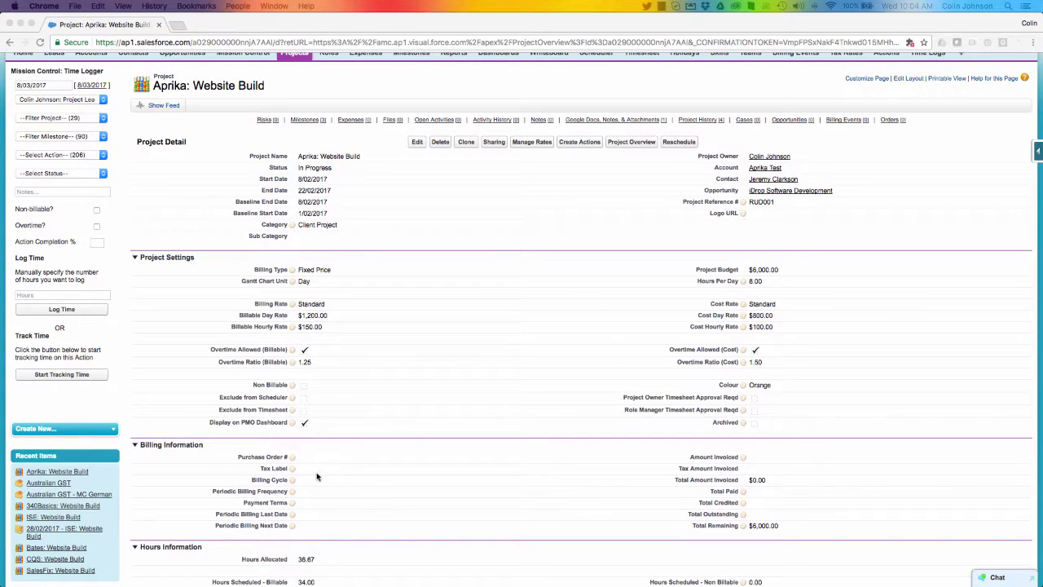
Step: Edit the Aprika: Website Build project and enter its purchase order number in the billing information
click(415, 143)
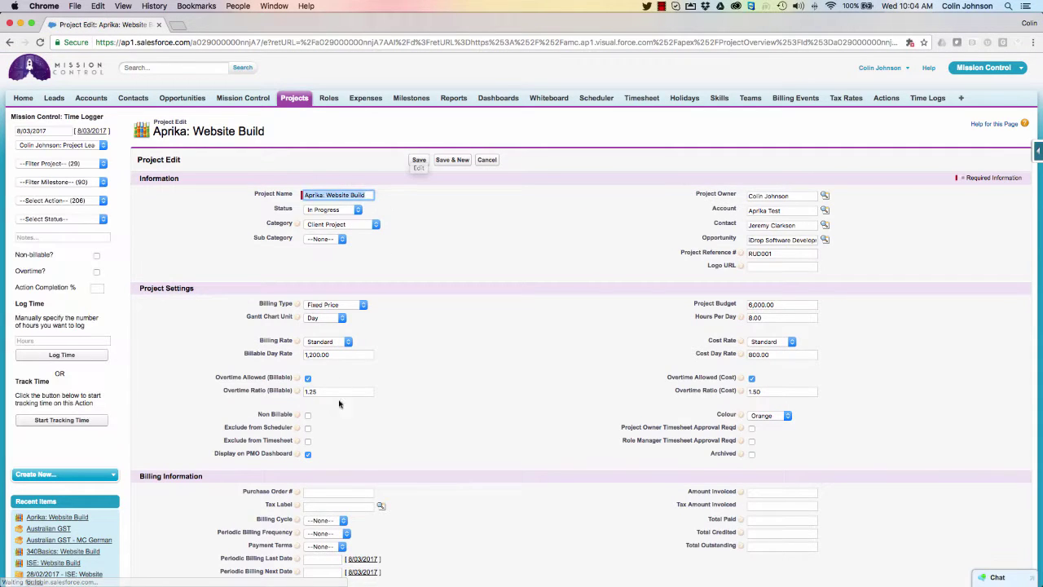
click(320, 491)
text(A)
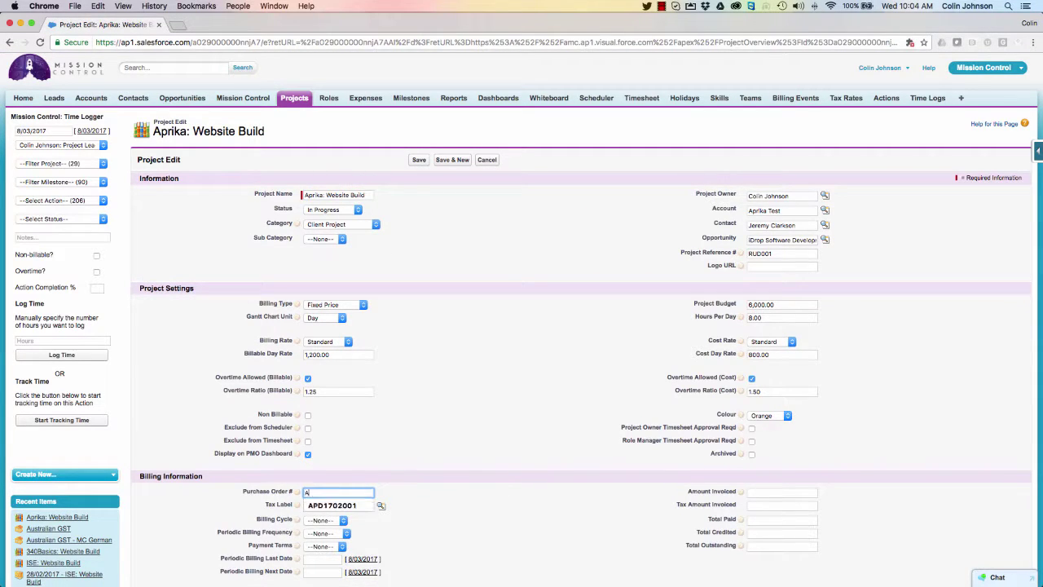
text(PK1702001)
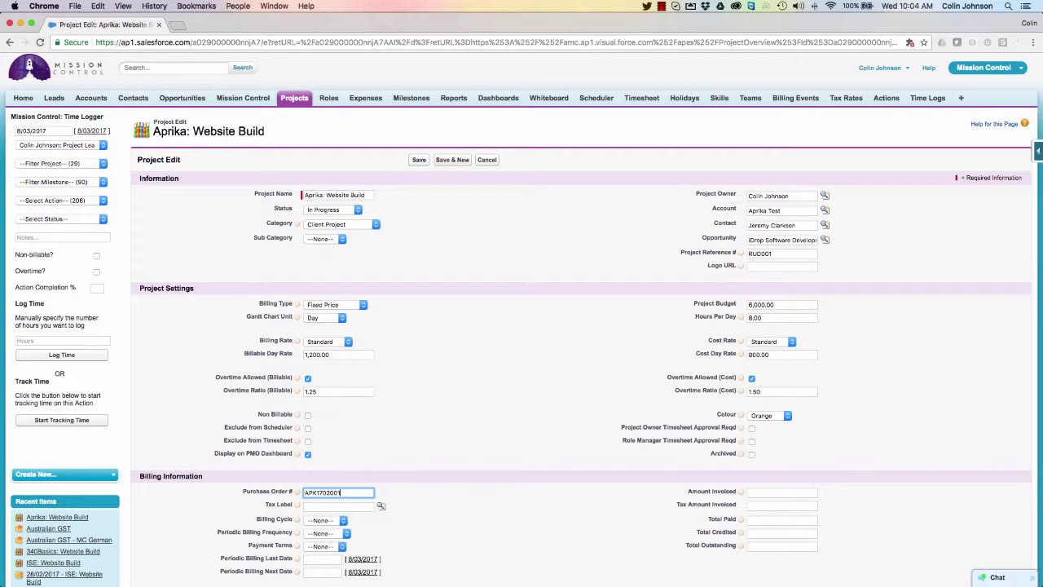
Step: Set the project's tax label to the Australian GST tax rate, picking it from the lookup results
click(322, 506)
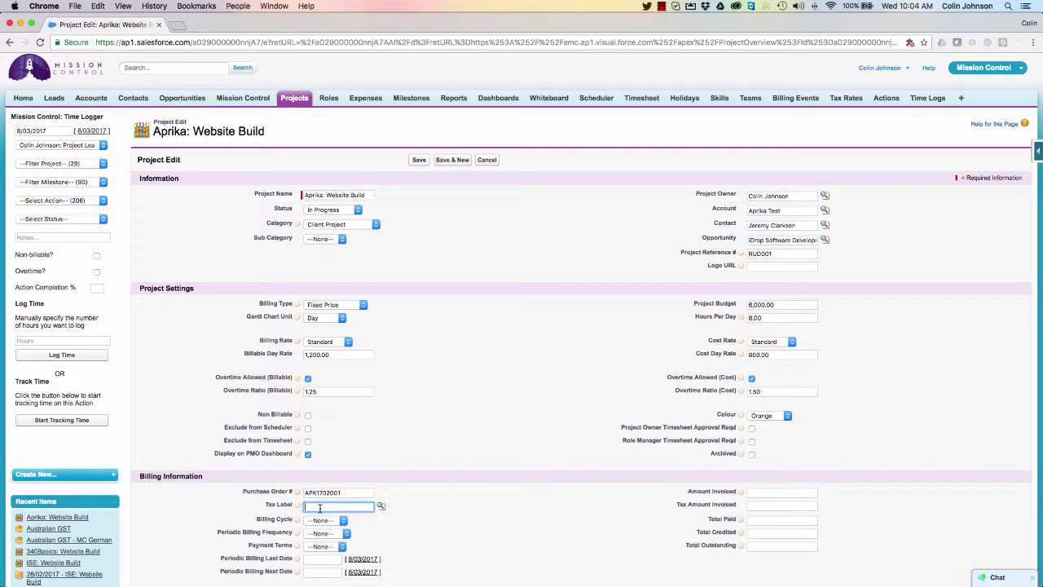
text(aus)
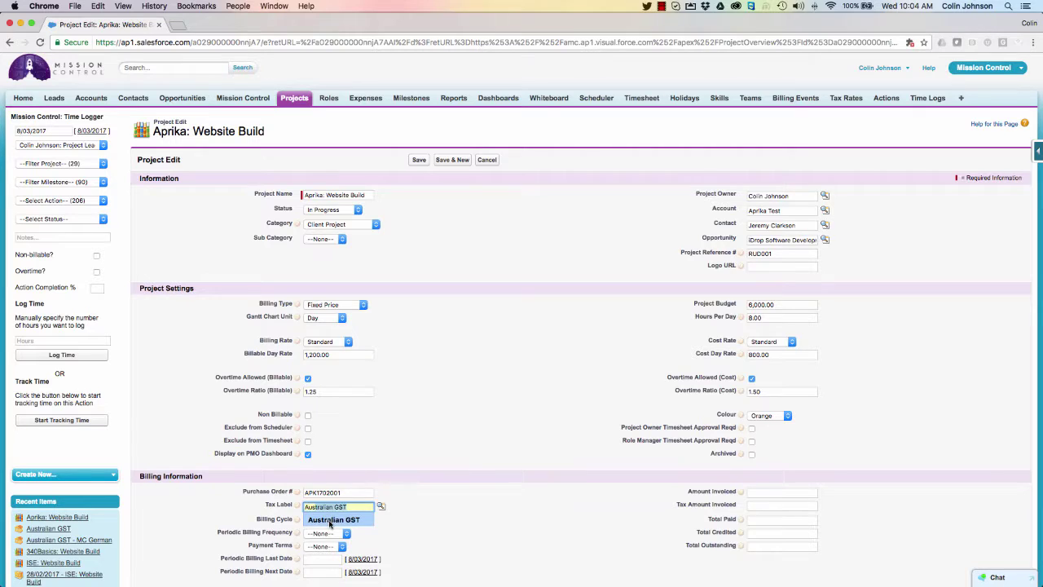
click(331, 522)
click(379, 507)
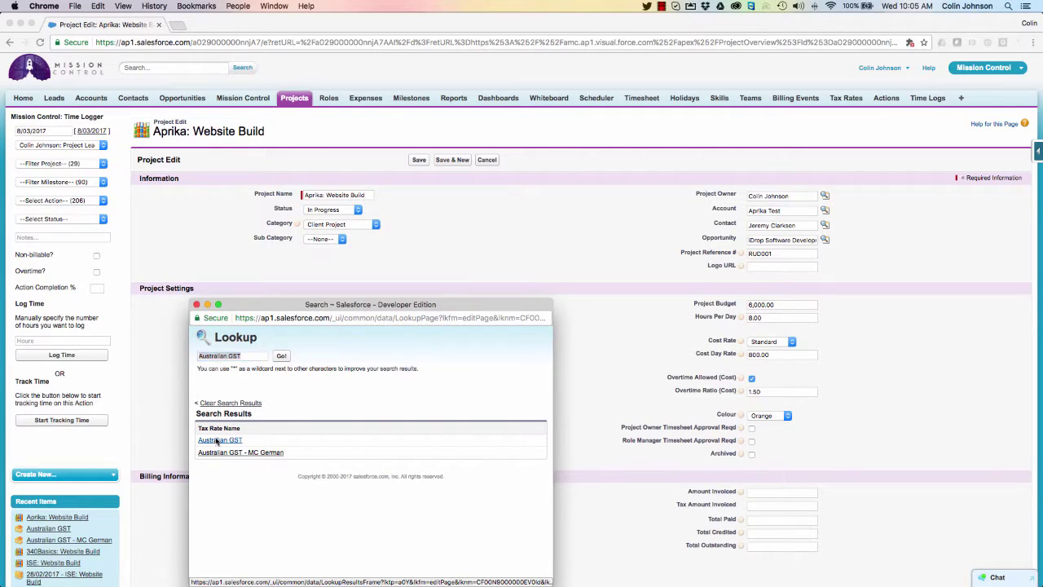
click(216, 440)
Step: Set the billing cycle to Manual and the payment terms to 7, and save the project
scroll(424, 434, down, 3)
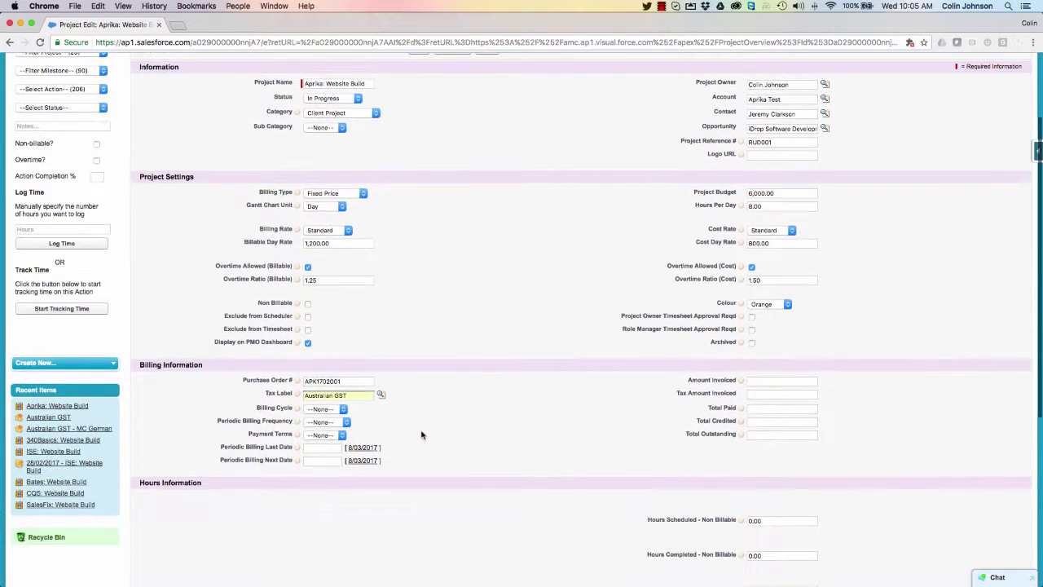
click(329, 410)
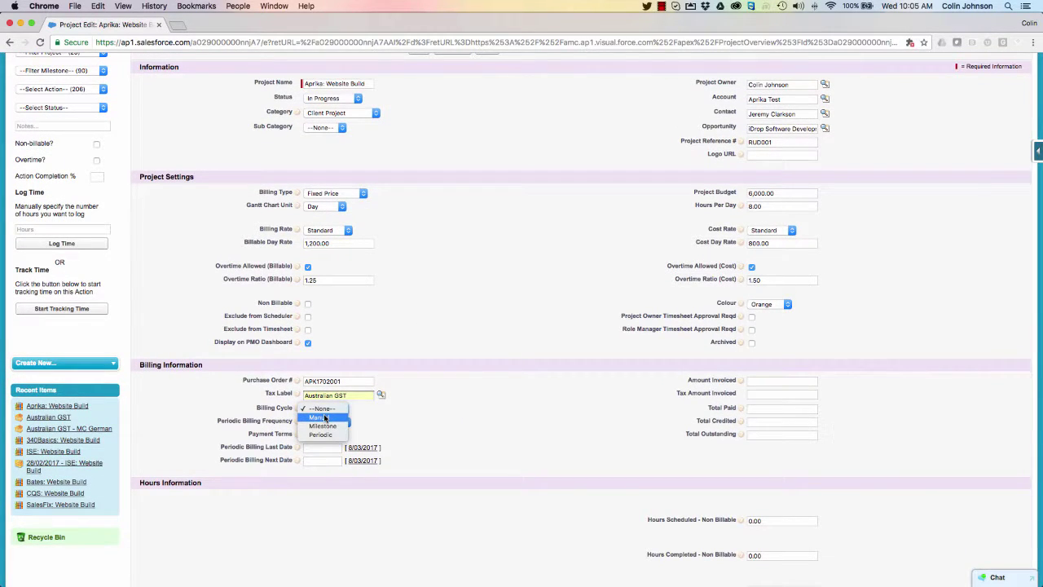
click(325, 418)
click(319, 436)
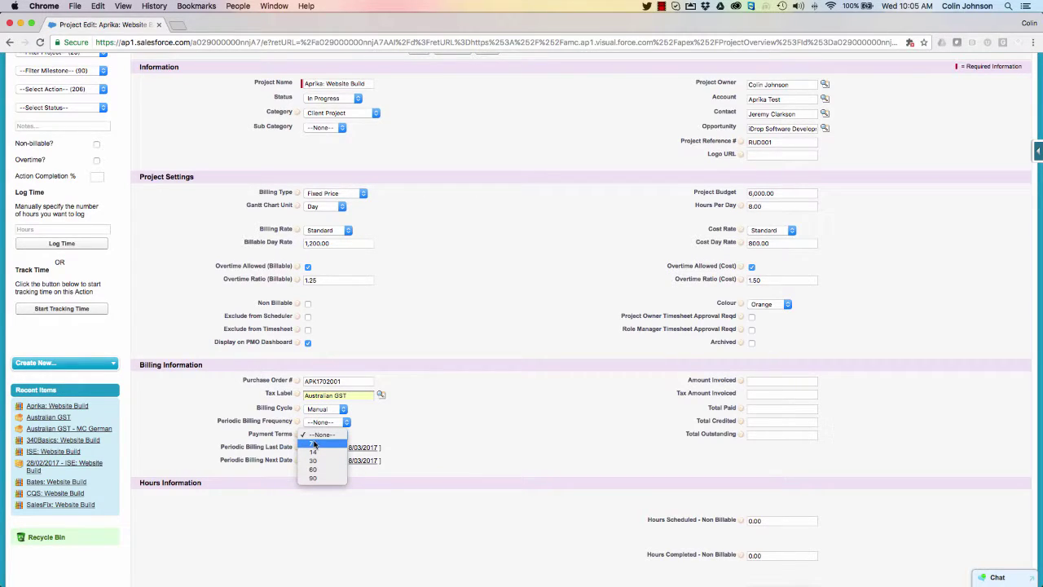
click(315, 444)
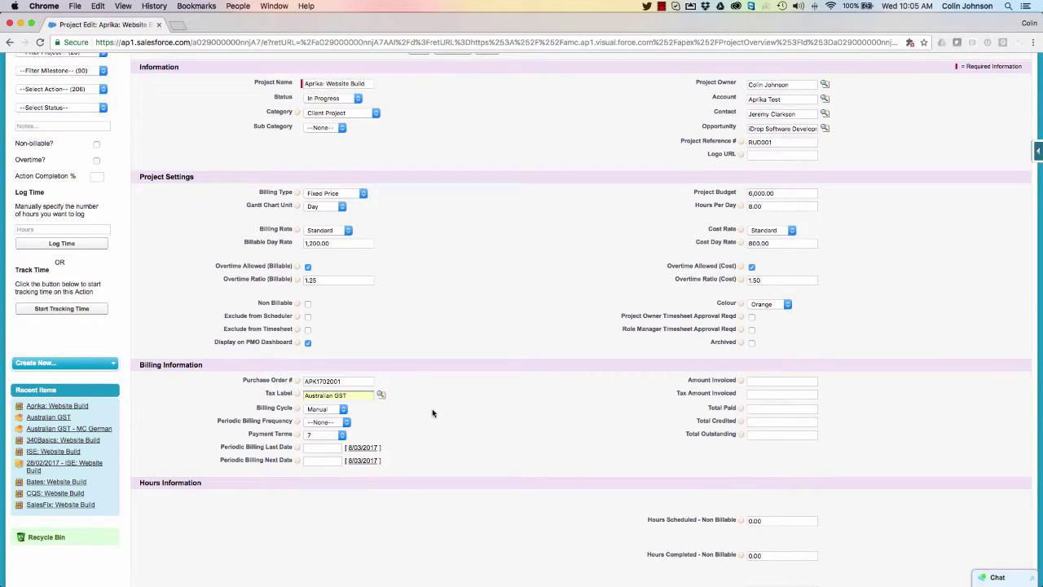
scroll(432, 413, up, 3)
click(416, 159)
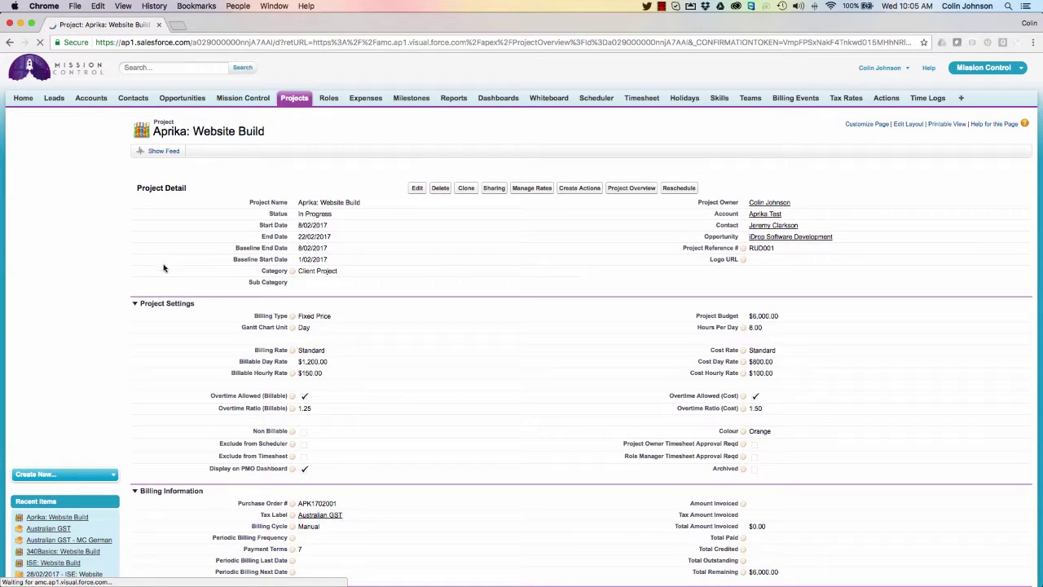
Step: Create a new billing event for the project and name it "Progress Payment Invoice - Stage 1"
scroll(160, 269, down, 5)
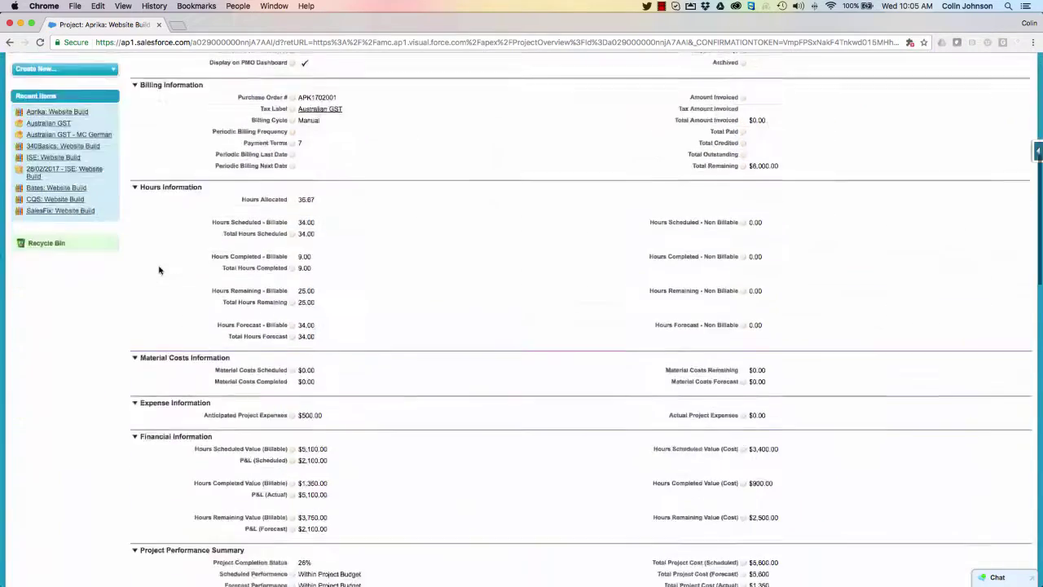
scroll(160, 270, down, 6)
scroll(159, 269, down, 10)
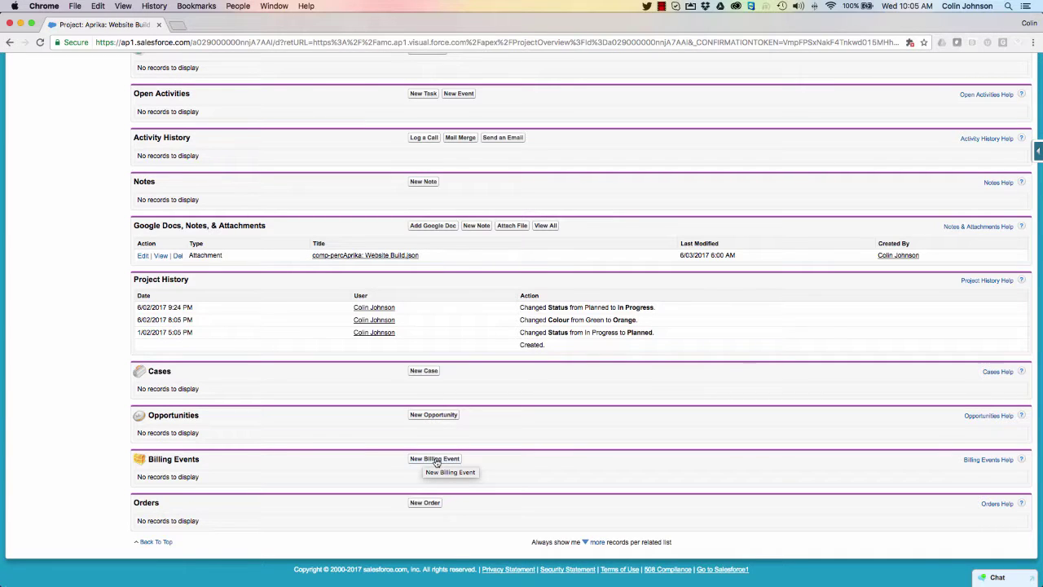
click(436, 459)
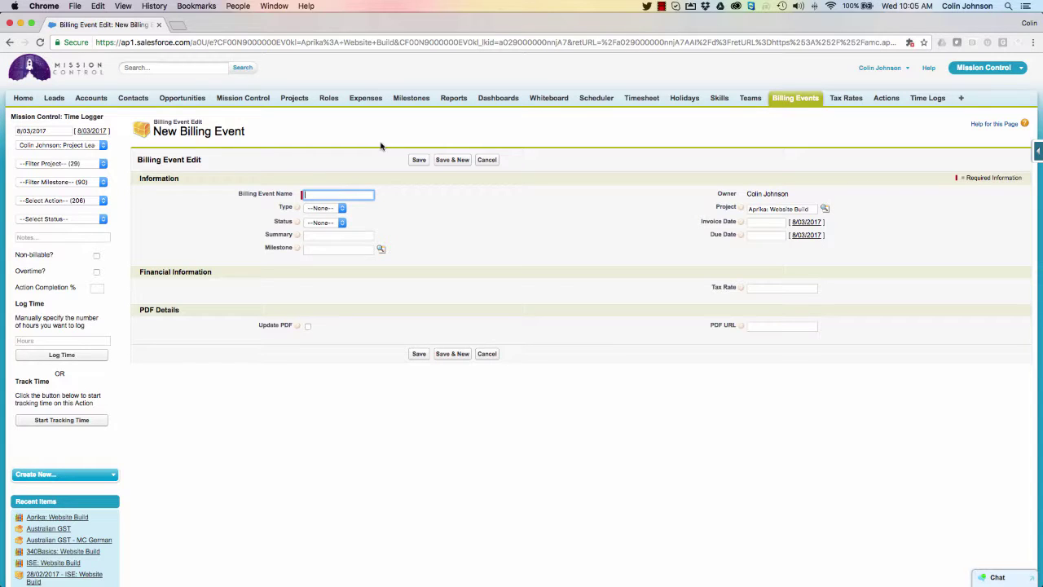
text(Progress Payment Invoi)
text(ce - Stage 1)
Step: Set the new billing event's type to Invoice and its status to Draft
click(323, 209)
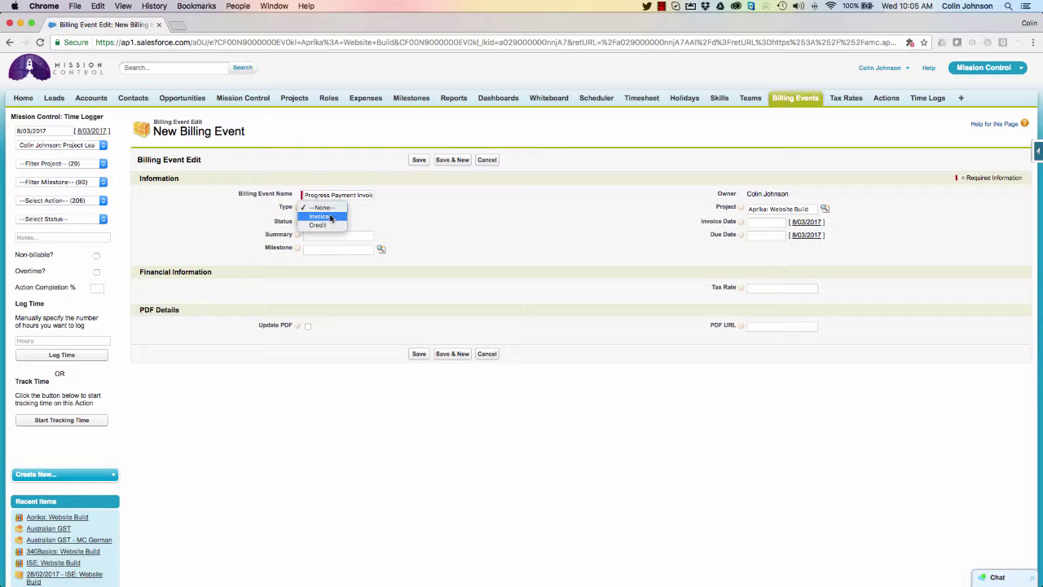
click(330, 217)
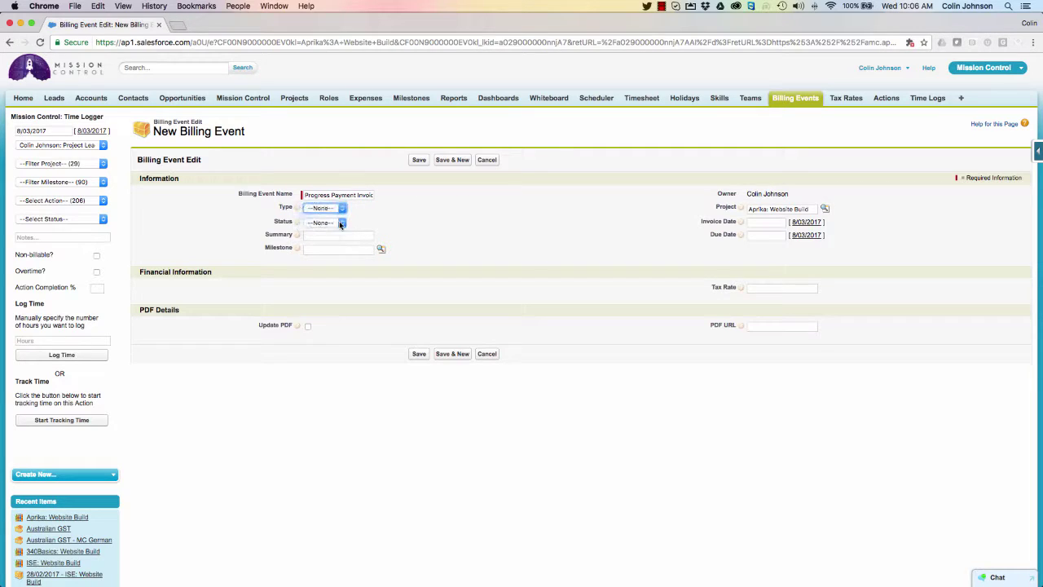
click(324, 222)
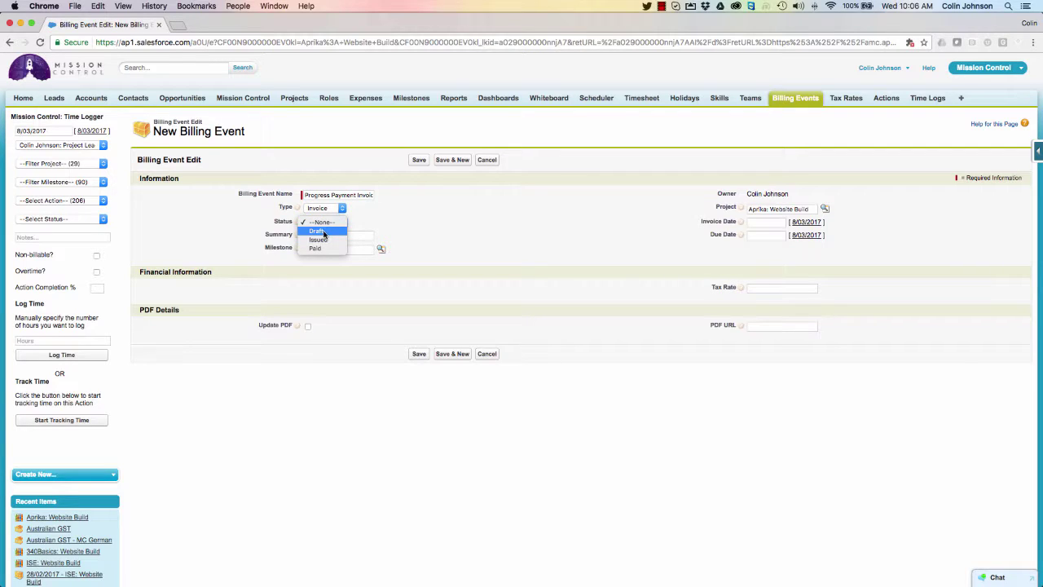
click(323, 233)
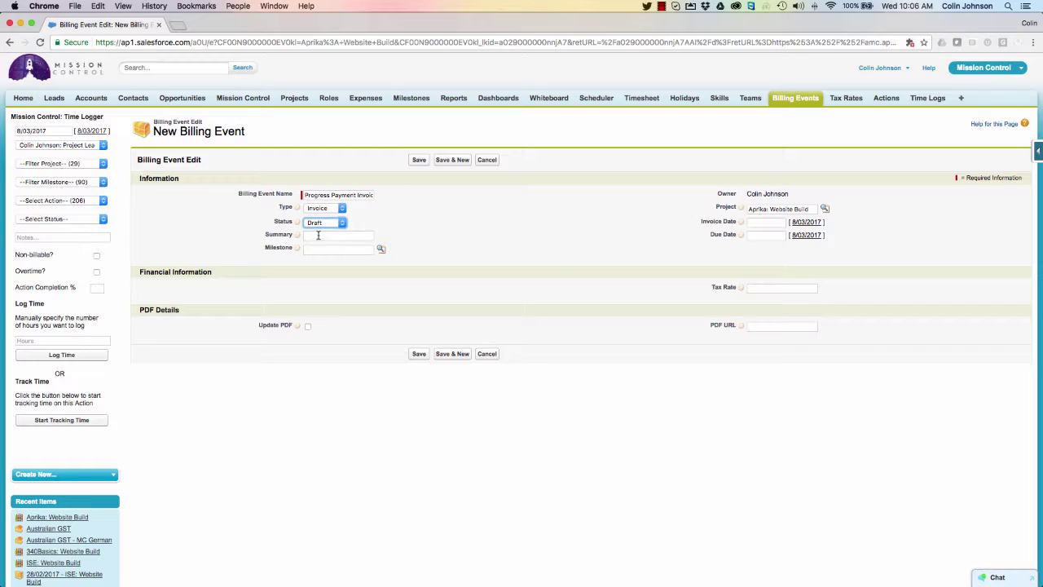
Step: Enter "Stage 1 Payment - Aprika Website Build" as the billing event's summary, leaving the milestone blank
click(318, 235)
text(Stag)
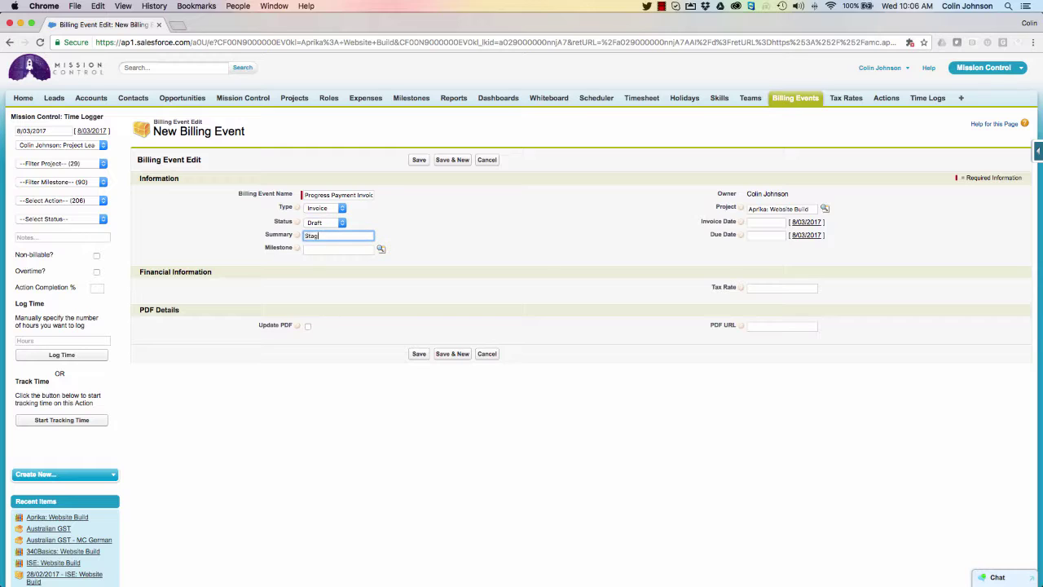
text(e 1 Progress Payment - Aprika Website)
text( Build)
key(Tab)
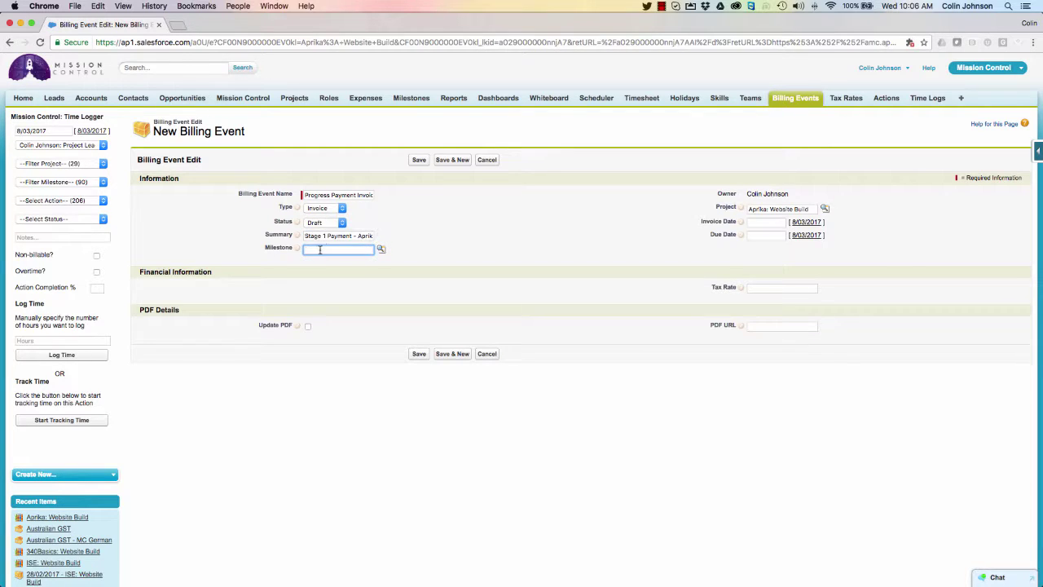
mouse_move(298, 250)
Step: Set the invoice date to 8/03/2017 and the due date to 14/03/2017, and save the billing event
click(765, 221)
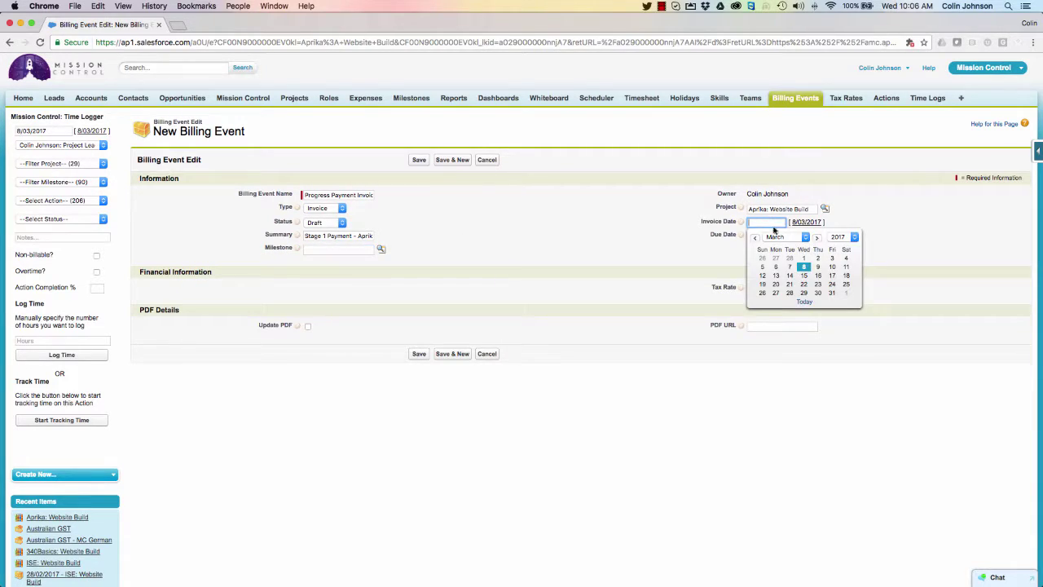
click(802, 266)
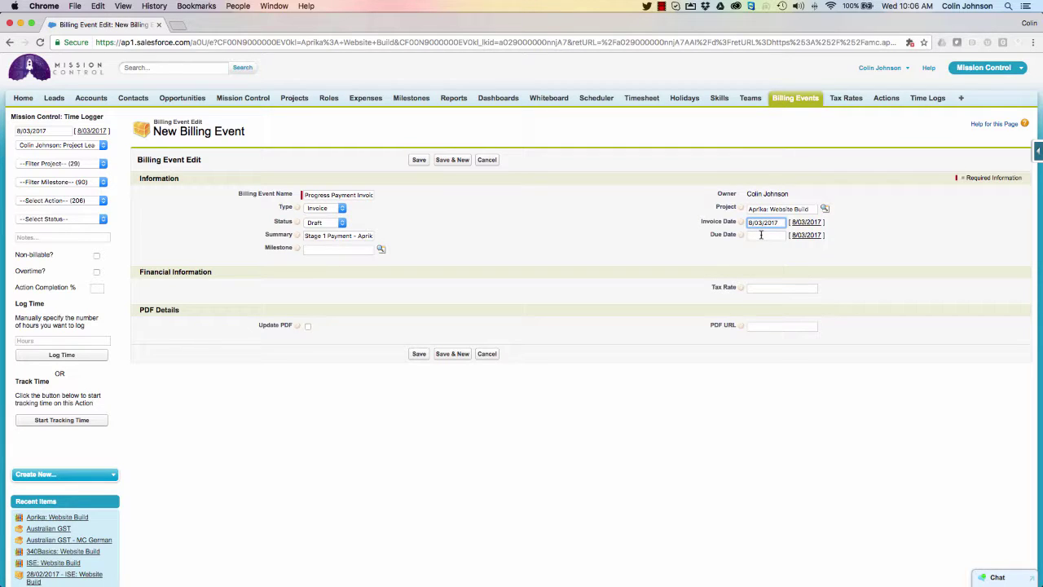
click(761, 235)
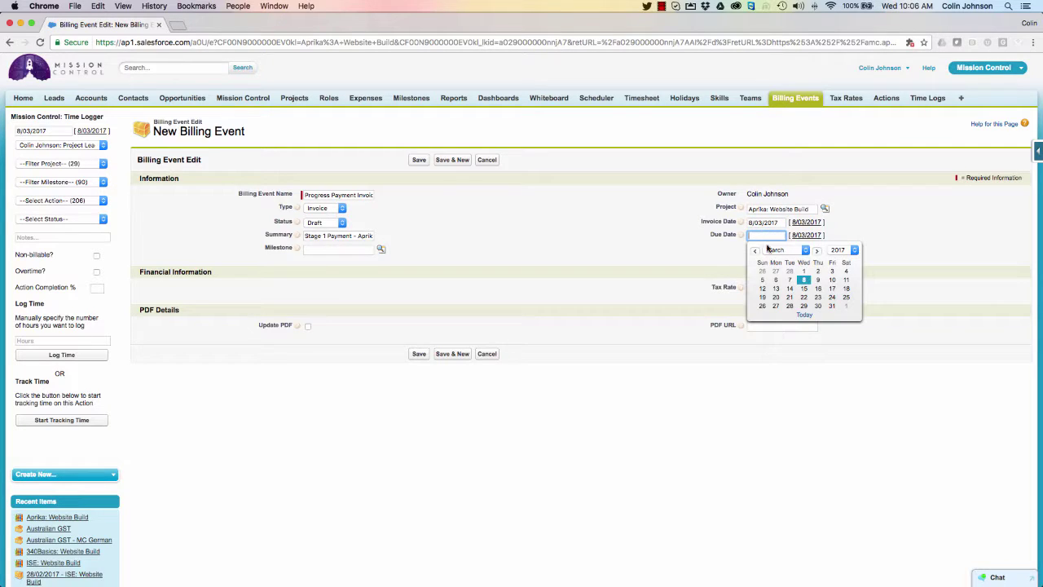
click(790, 289)
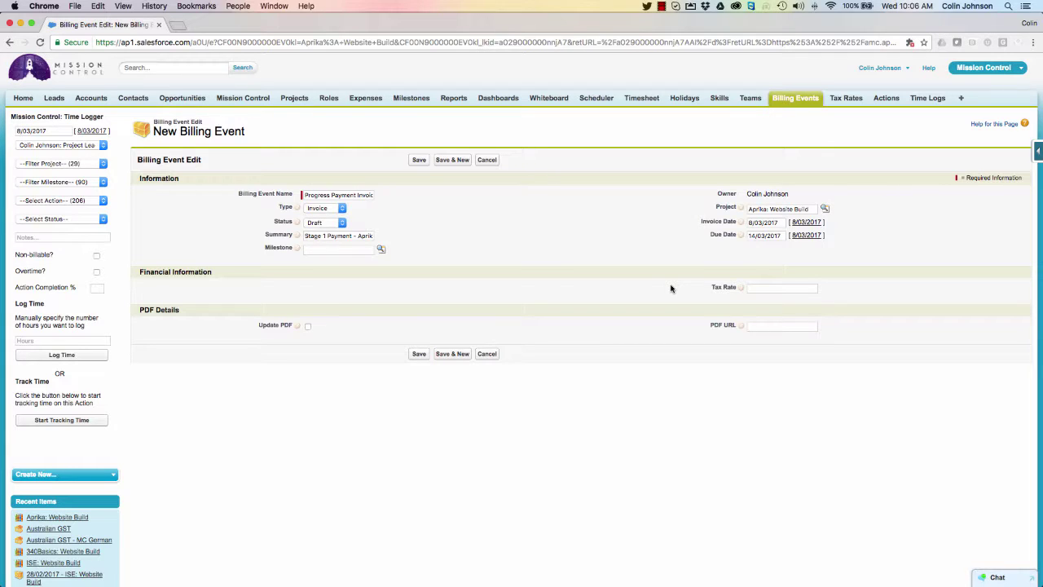
click(419, 159)
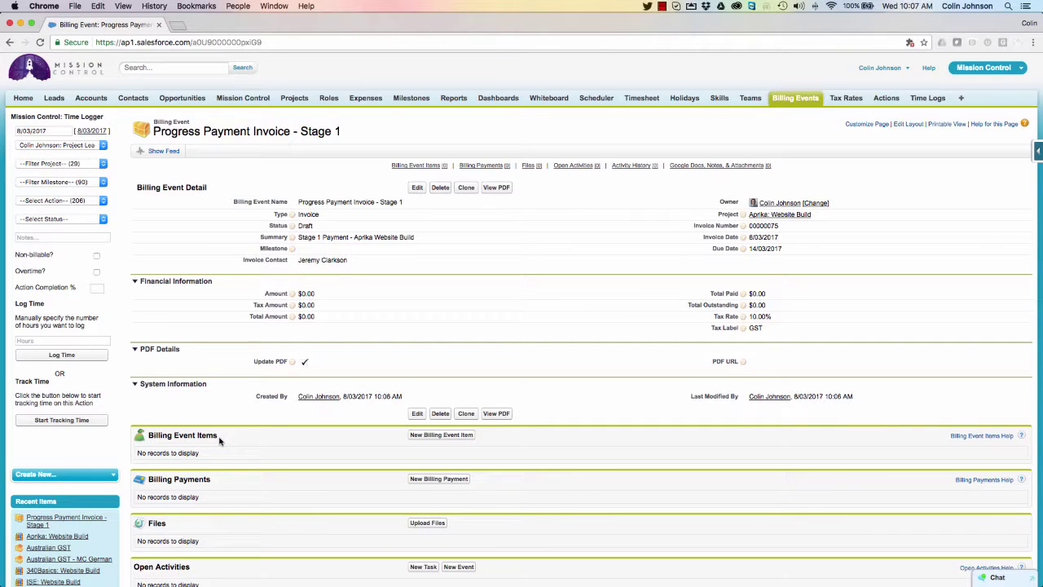
Step: Add a new billing event item named "Progress Payment" to the Stage 1 billing event
click(437, 436)
text(P)
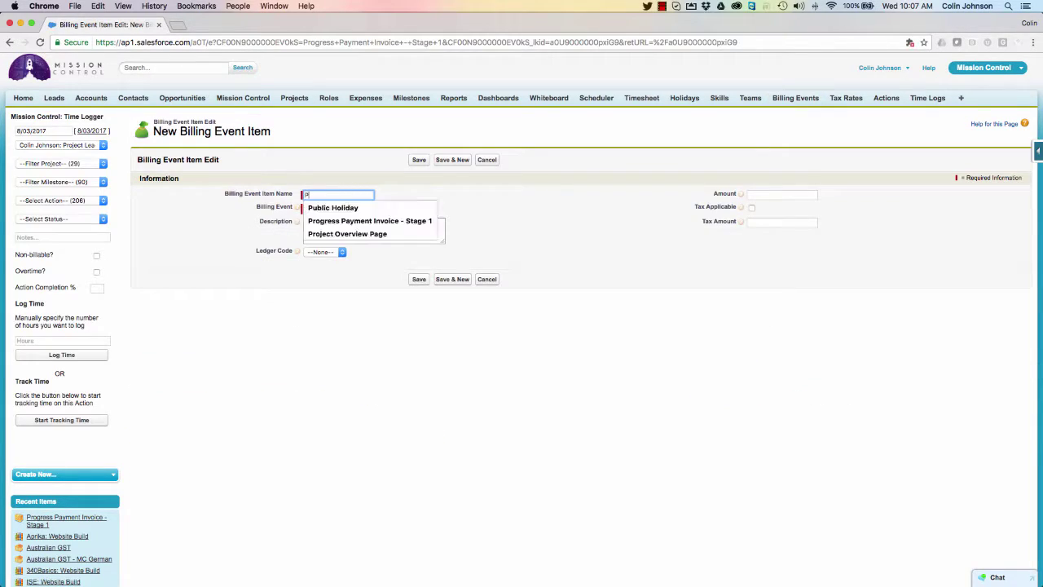
text(rogress Payment)
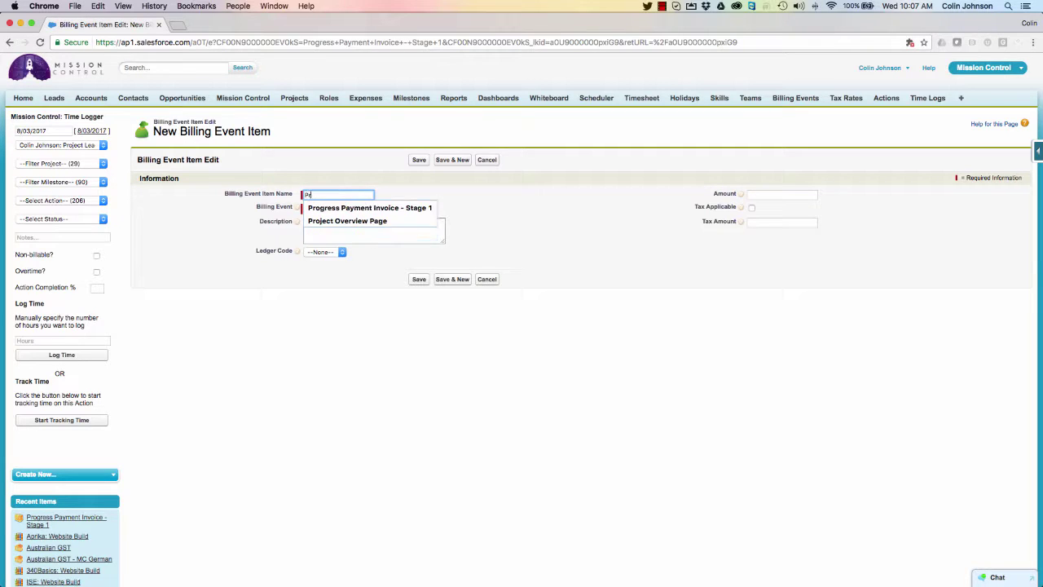
key(Tab)
key(Tab)
key(Tab)
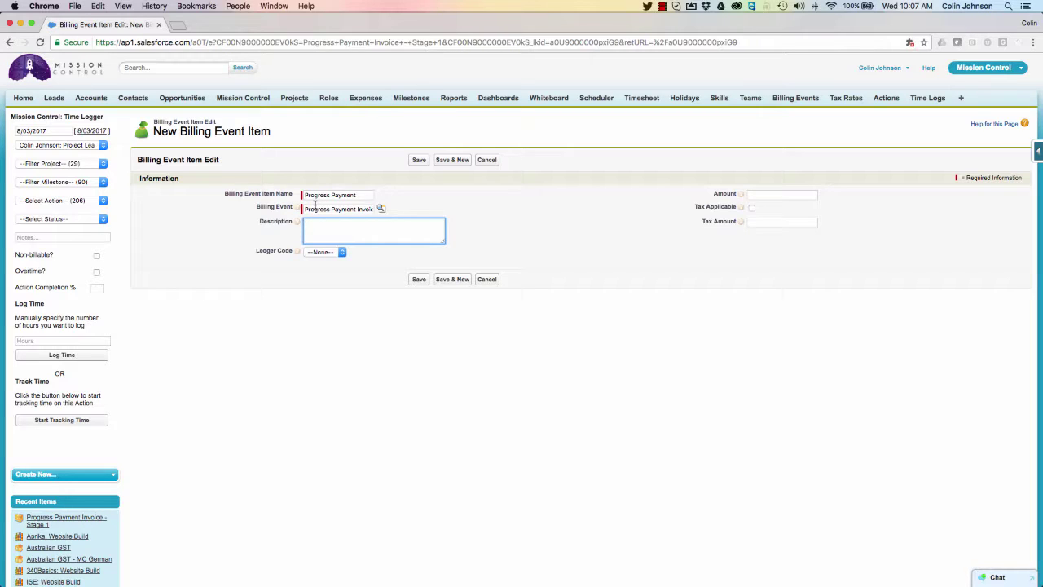
Step: Enter the item's description on three lines: "Stage 1 Payment", "Aprika Website Build" and "Progress Payment"
text(Stage 1 Payment)
key(Return)
text(Aprika Website Build)
key(Return)
text(Progress Payment)
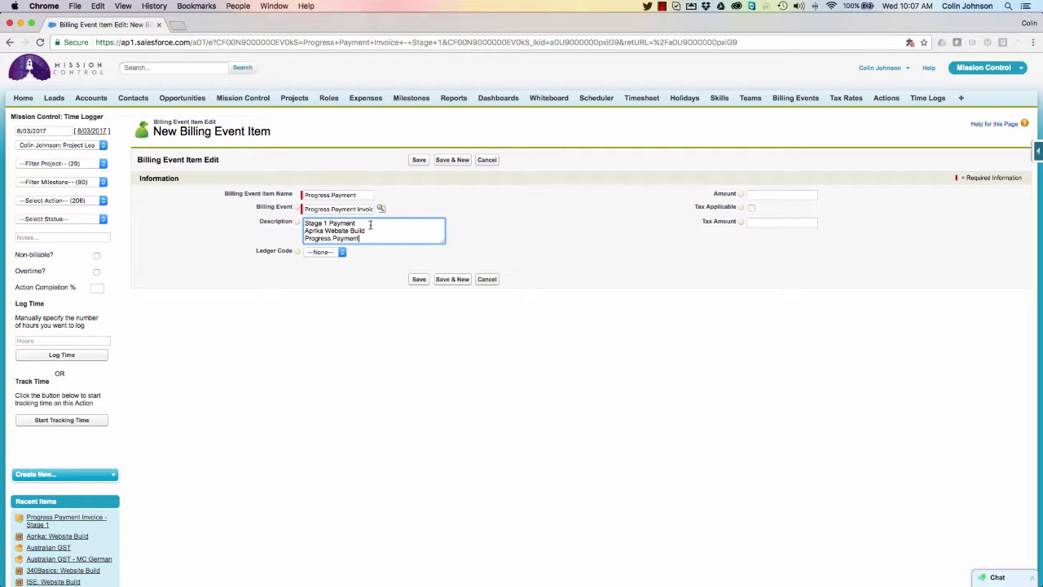
Step: Leave the ledger code at None, set the amount to 2000 with tax applicable, and save the item and open its parent billing event
click(323, 253)
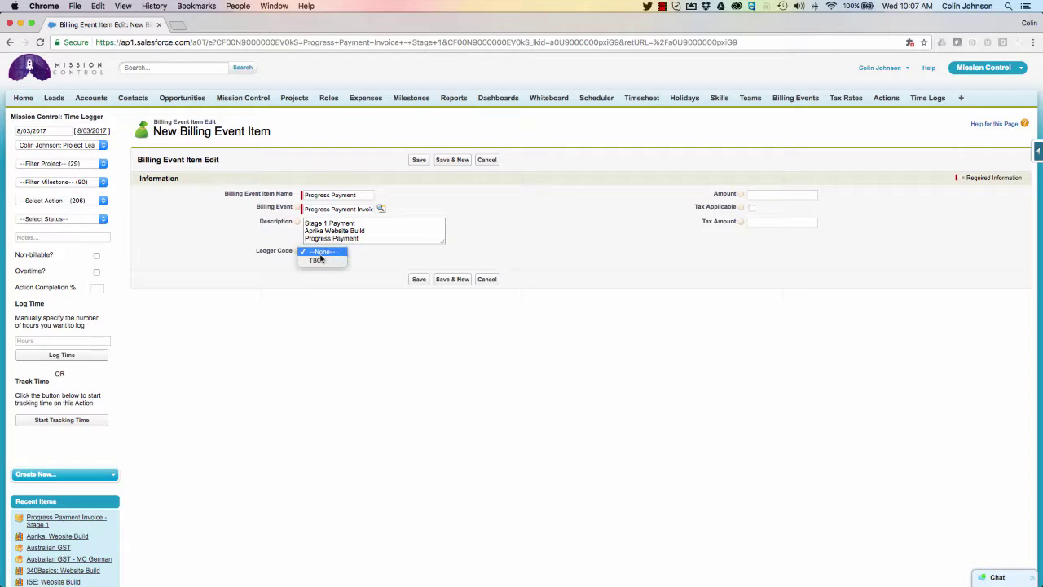
click(328, 253)
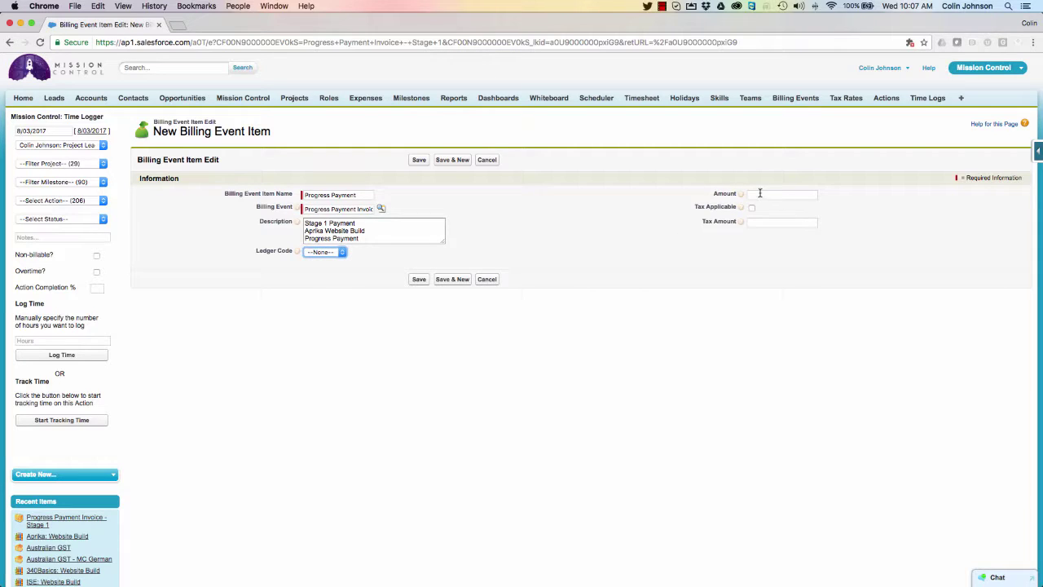
click(758, 193)
text(2)
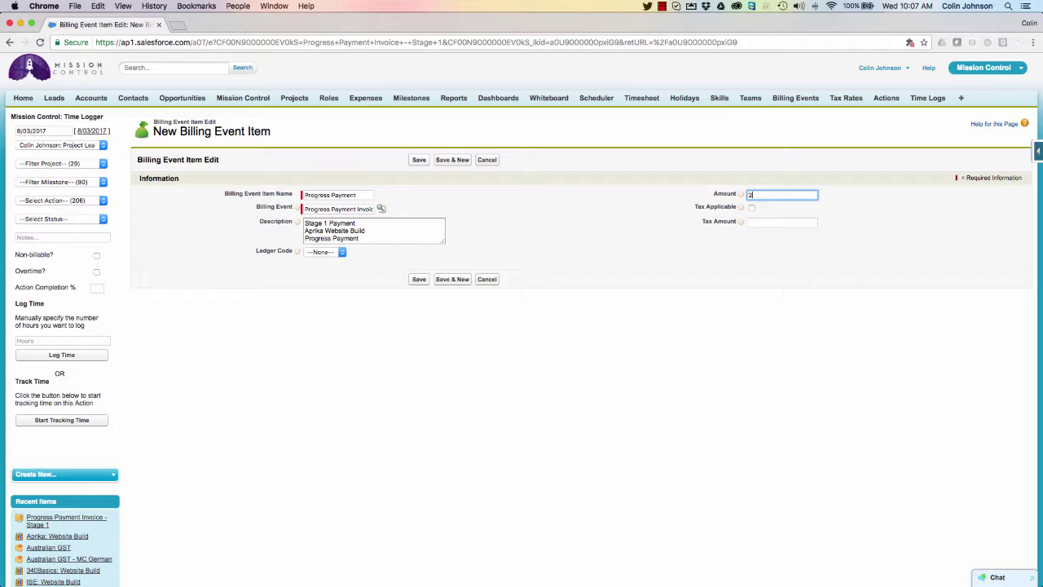
text(000)
click(752, 208)
click(419, 160)
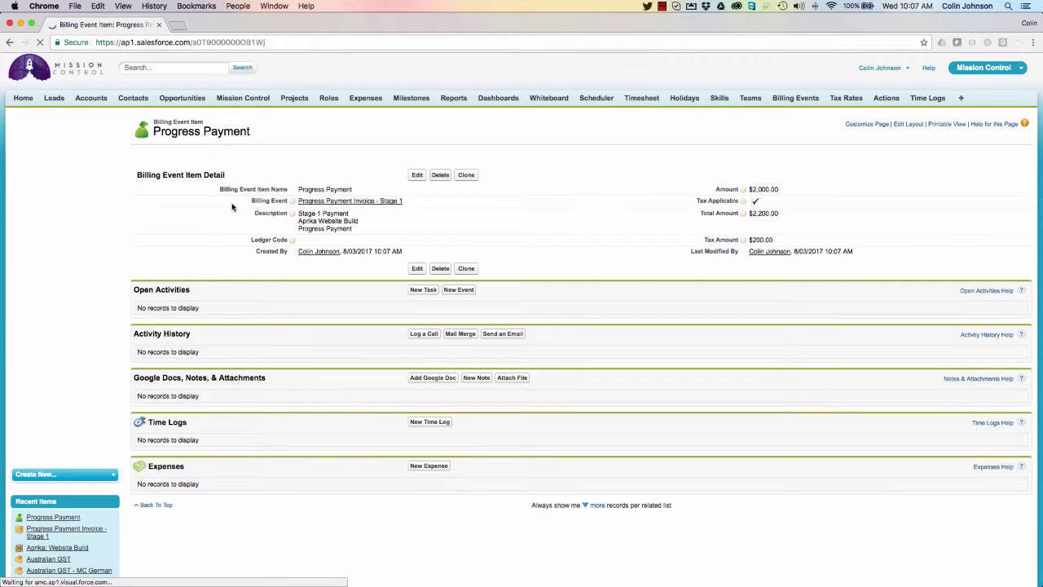
click(324, 201)
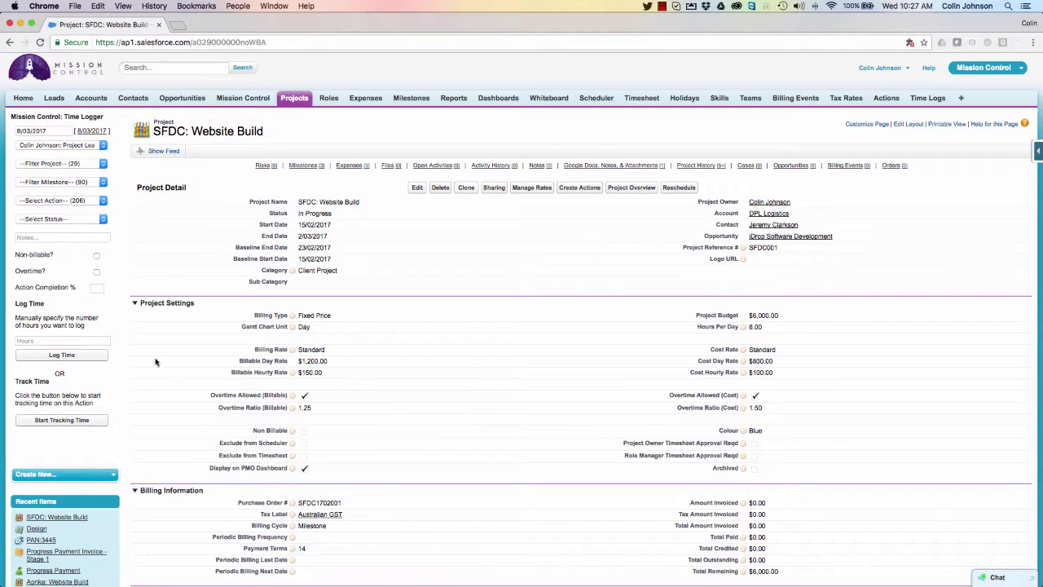
Step: Set the Design milestone in the project's Gantt chart to invoice on completion with an invoice amount of 3000, and save the chart
scroll(156, 362, down, 5)
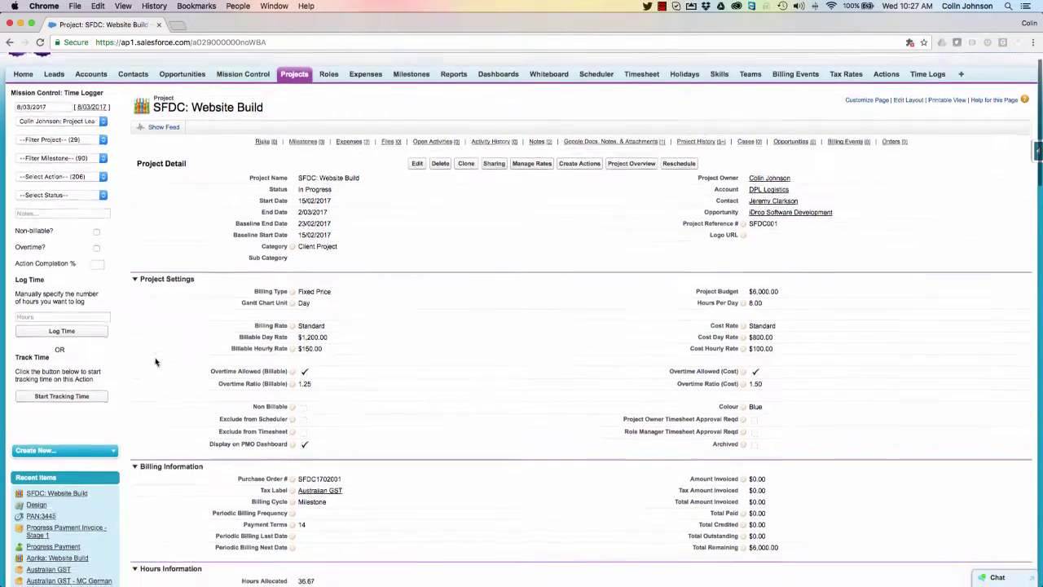
scroll(156, 362, down, 6)
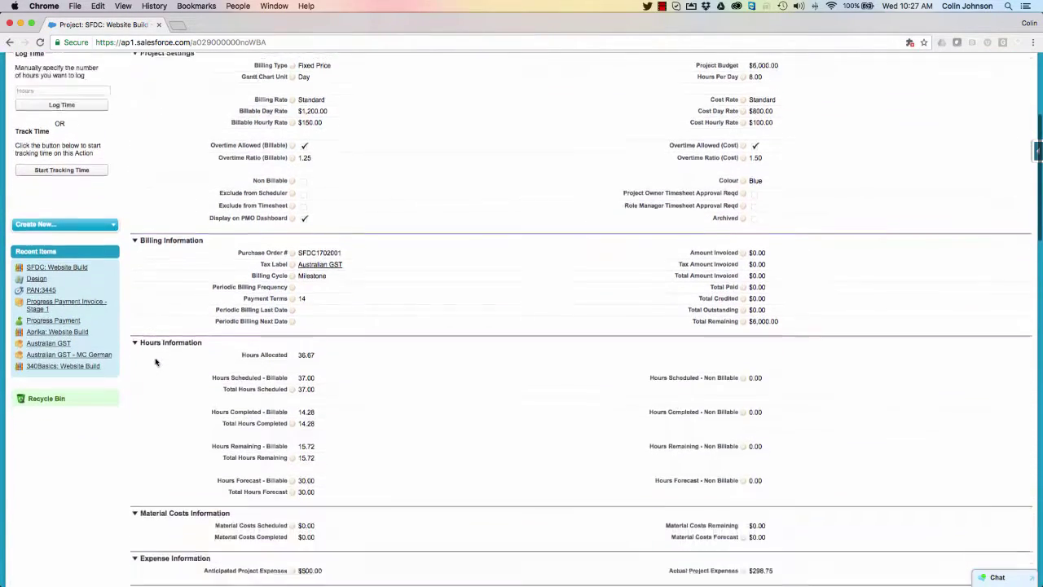
scroll(156, 362, down, 9)
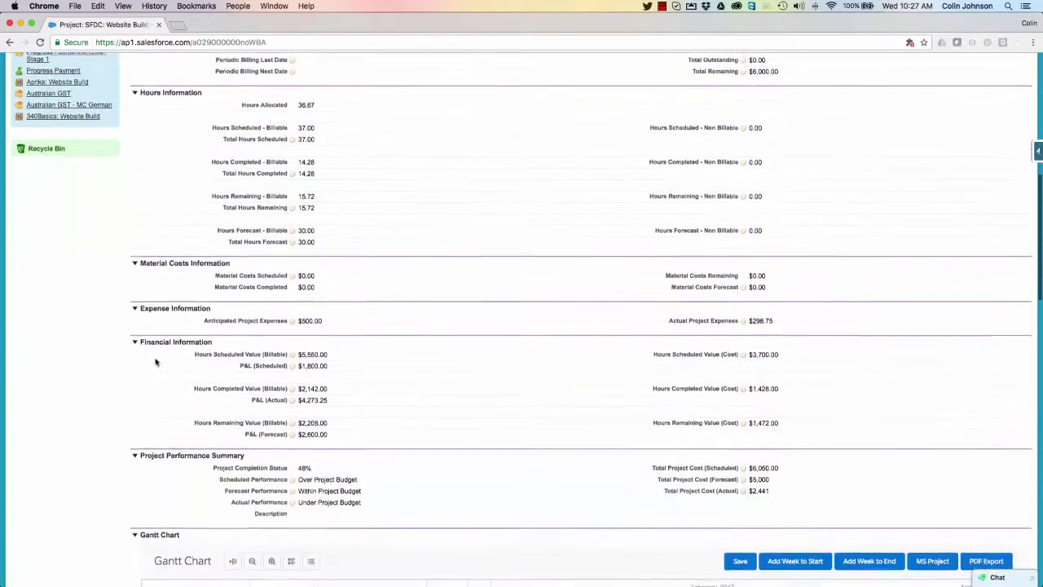
scroll(91, 372, down, 9)
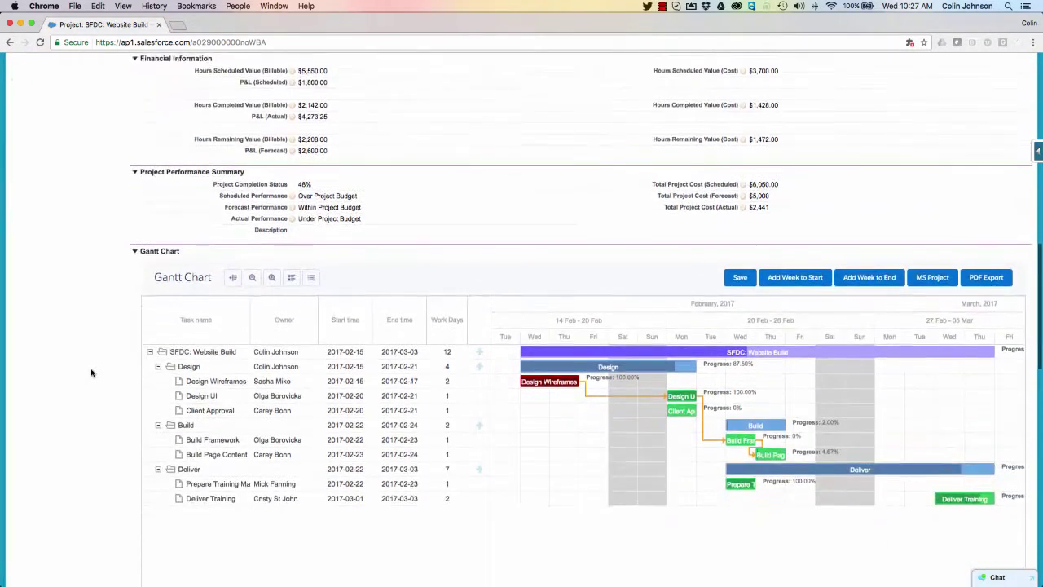
scroll(91, 373, down, 1)
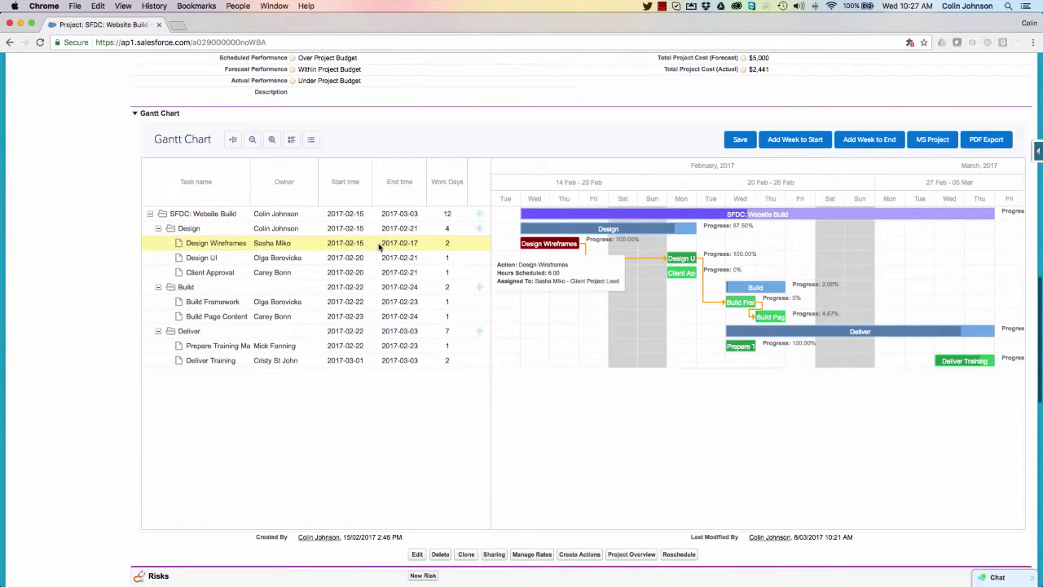
mouse_move(607, 234)
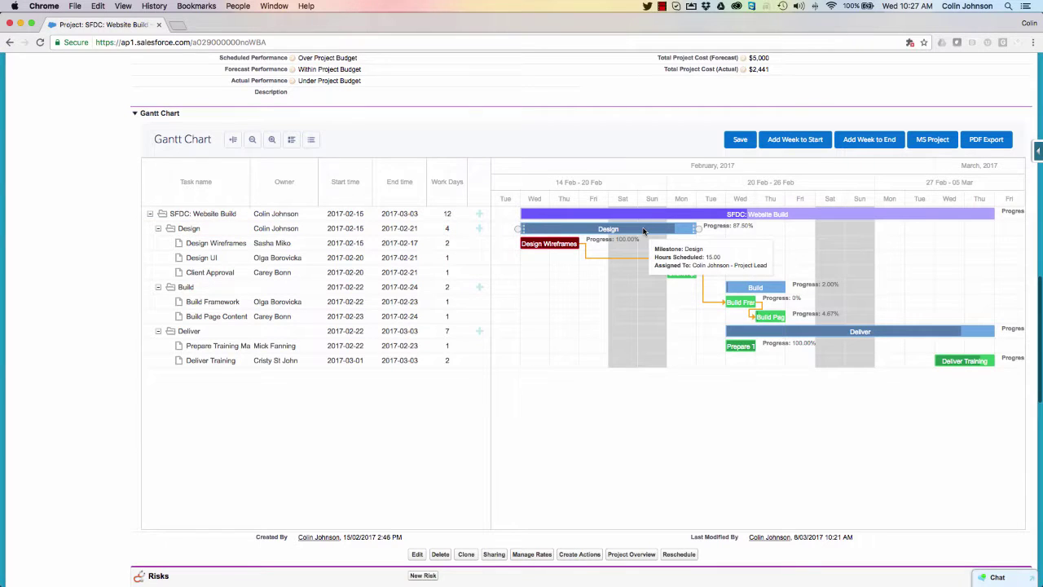
click(643, 231)
double_click(643, 230)
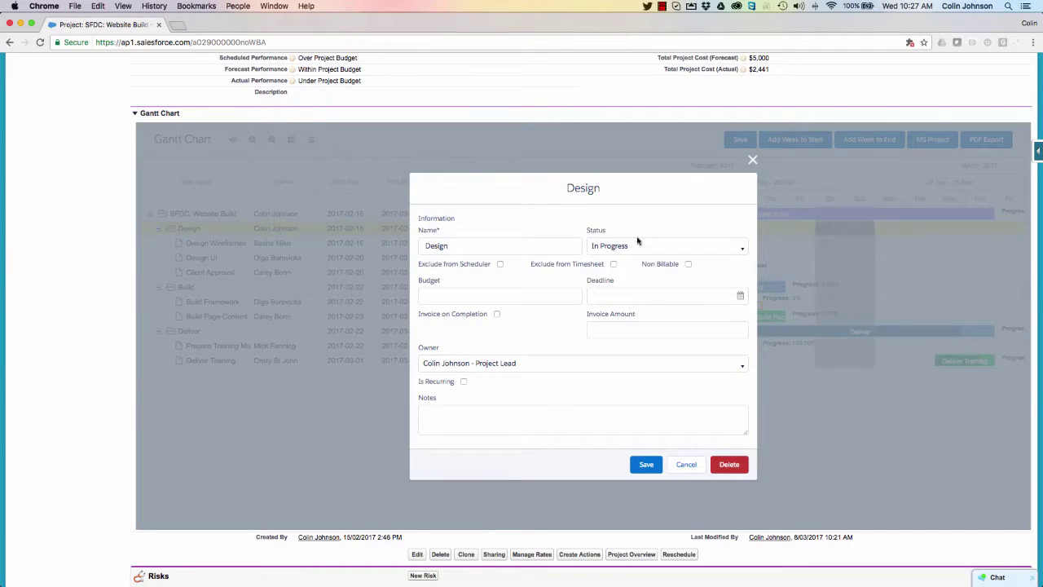
click(497, 314)
click(597, 330)
text(3000)
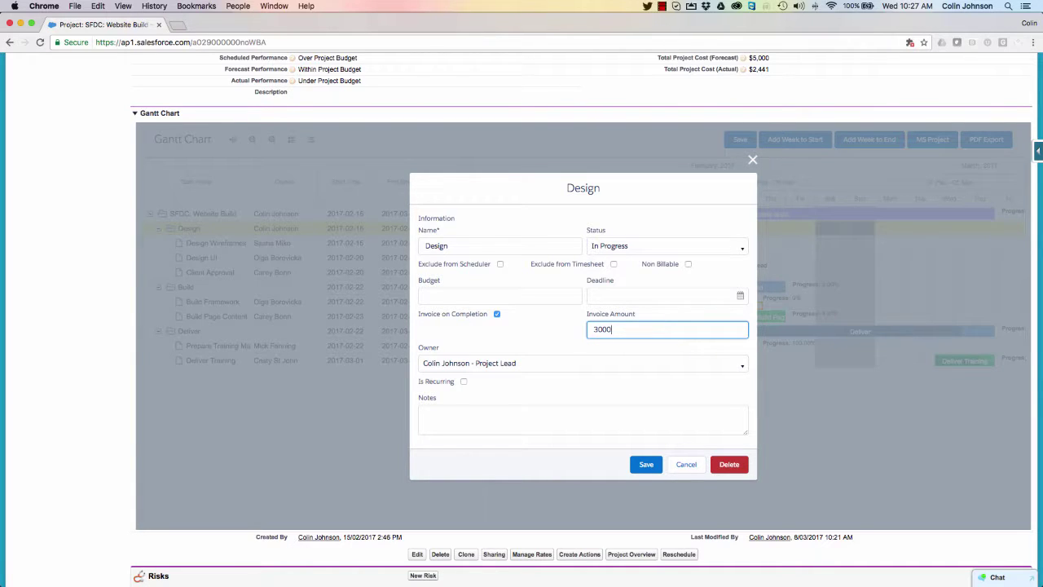
click(646, 464)
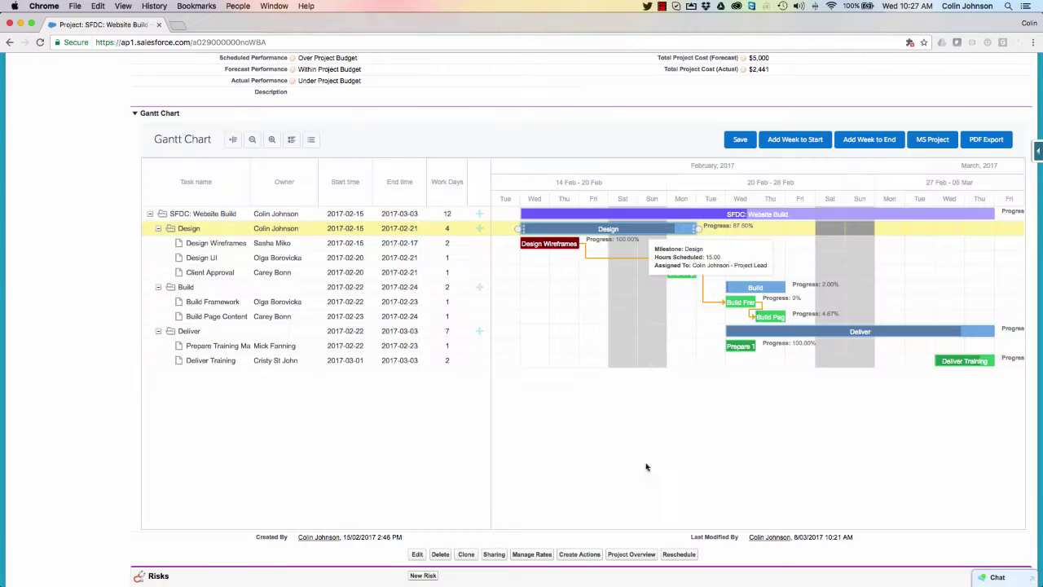
click(738, 140)
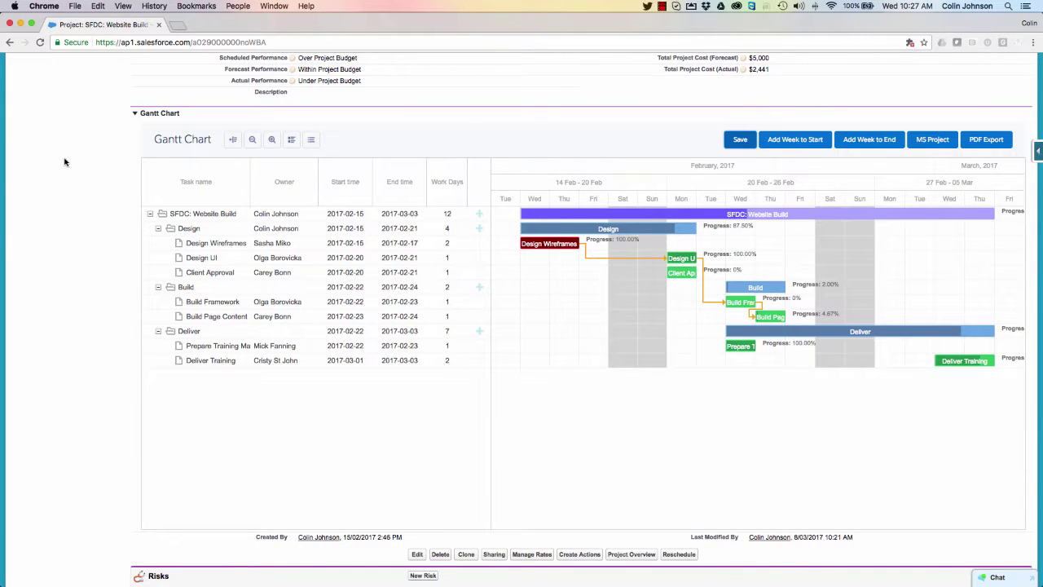
Step: Set the Client Approval action's status to Complete in the Gantt chart, save the chart and reload the project page
mouse_move(603, 228)
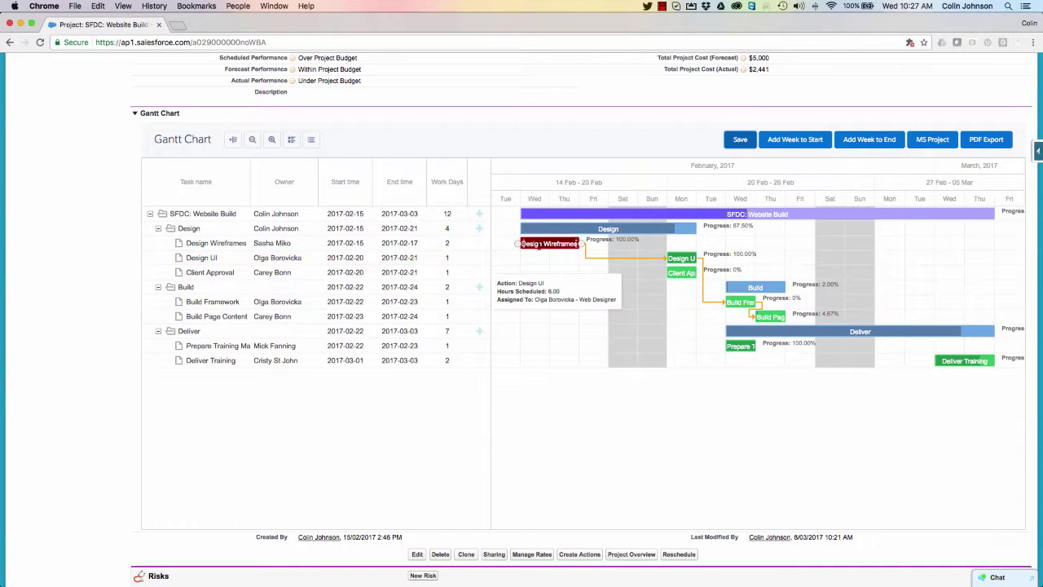
double_click(681, 273)
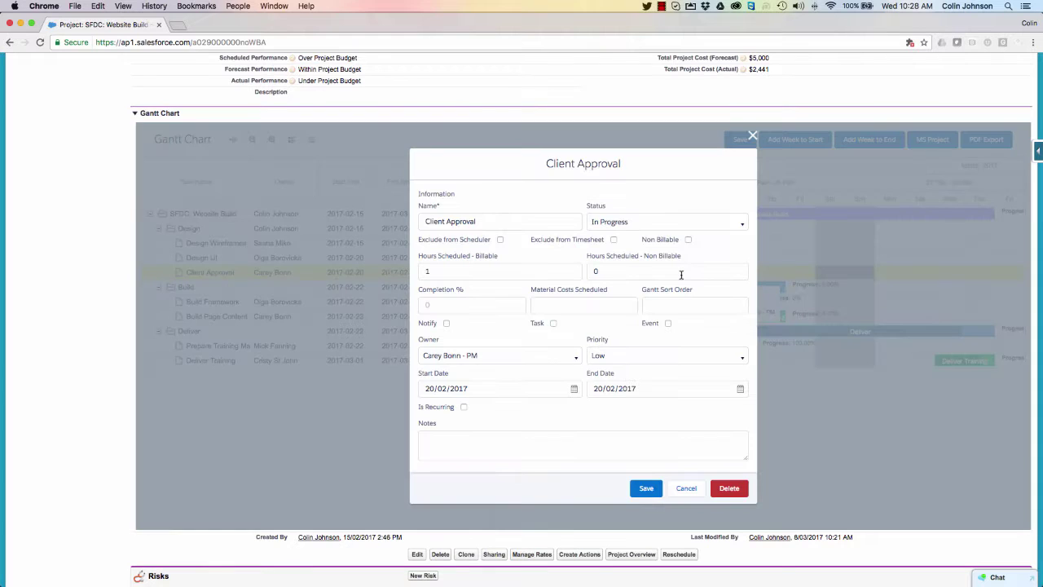
click(653, 223)
click(626, 241)
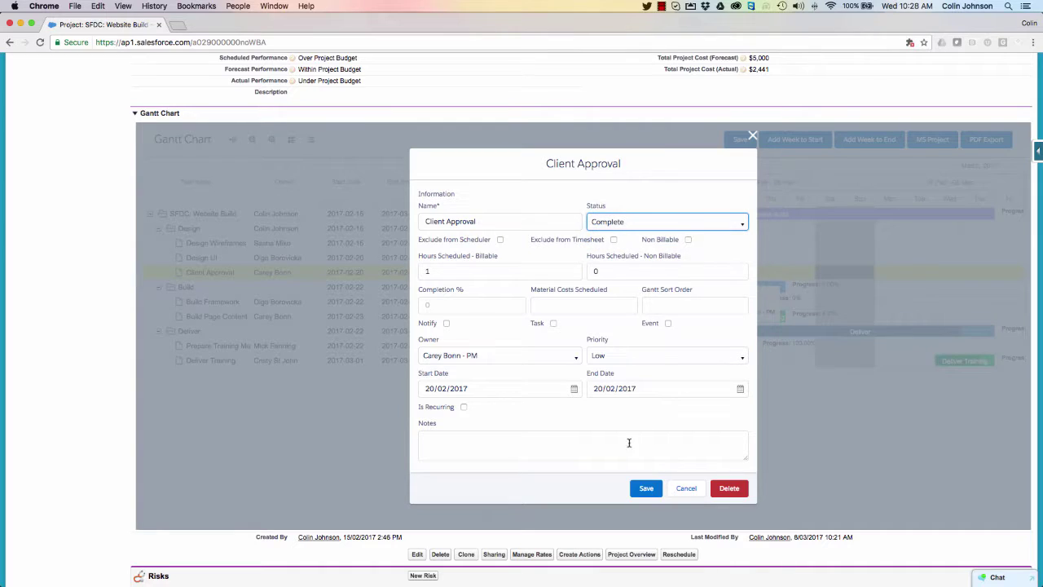
click(646, 488)
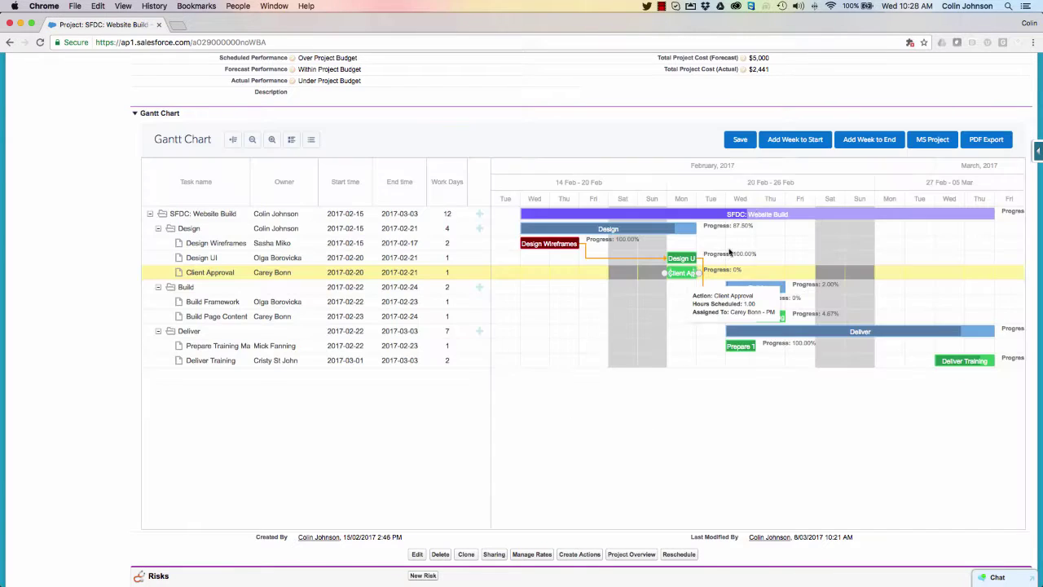
click(736, 140)
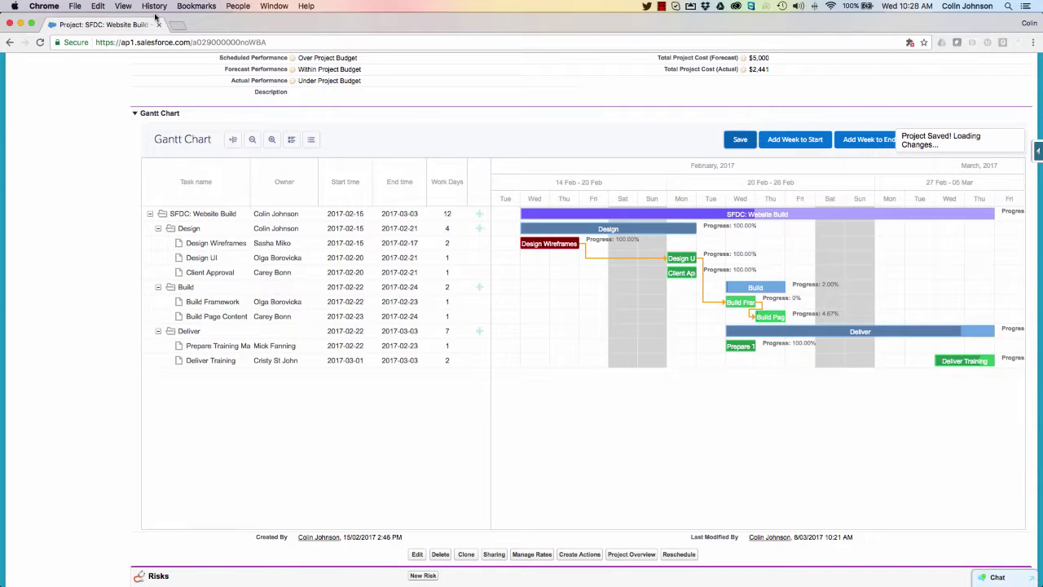
click(40, 42)
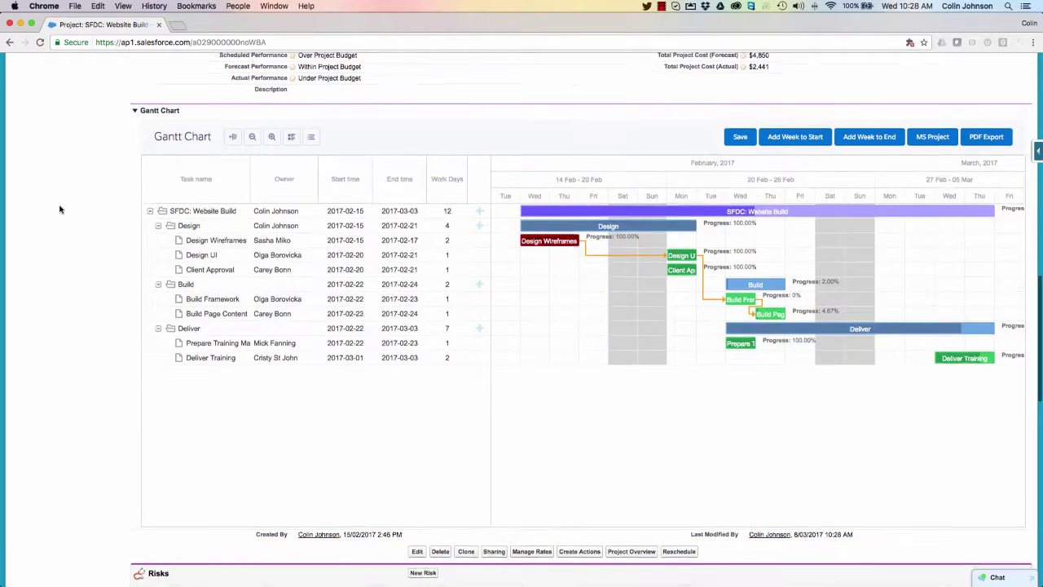
Step: Open the 08/03/2017 - SFDC: Website Build billing event from the project's Billing Events list
scroll(59, 209, down, 15)
scroll(59, 210, down, 5)
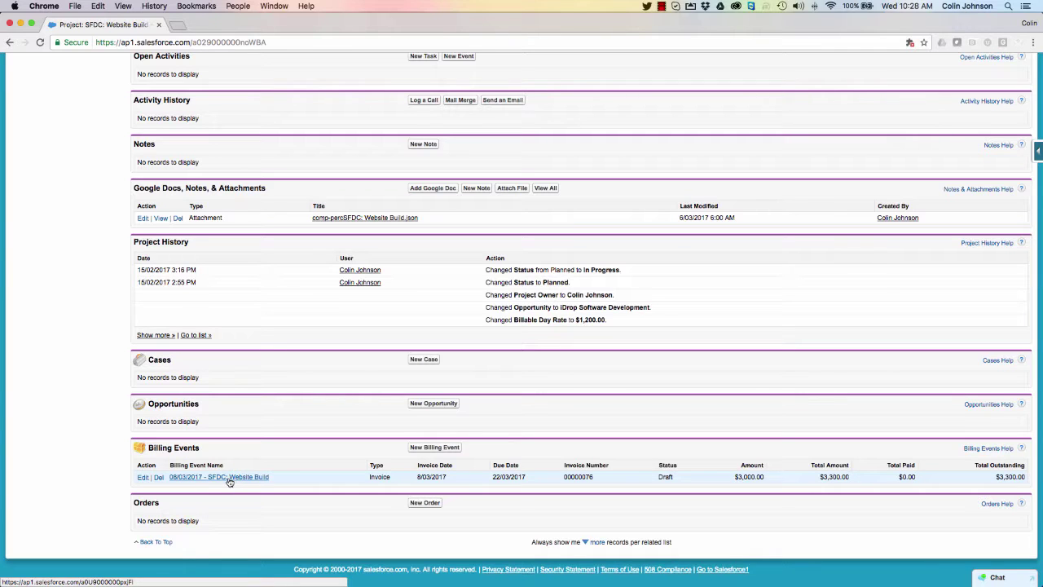
click(229, 479)
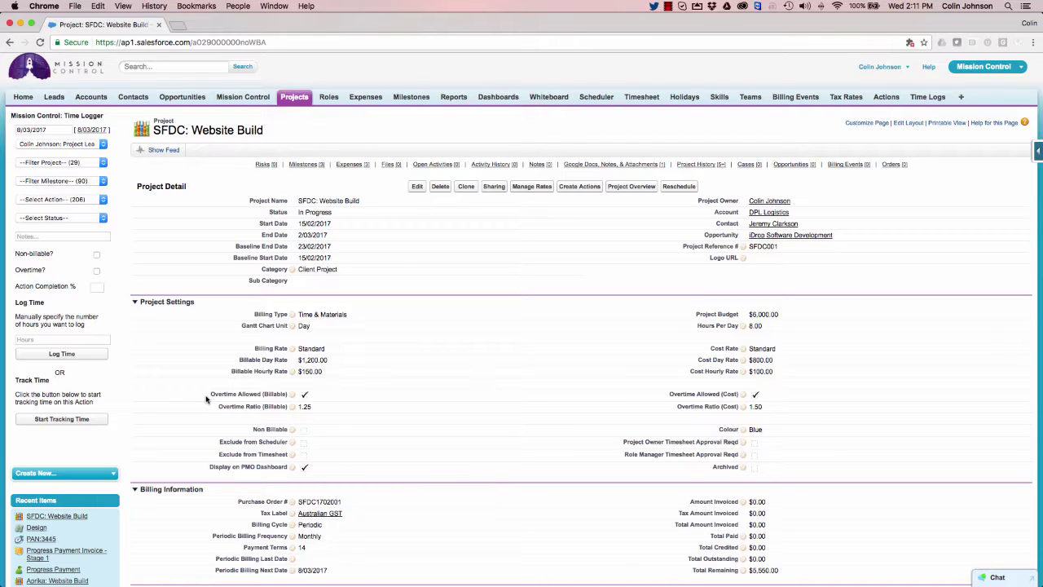
Step: Examine the SFDC: Website Build project's Time & Materials settings, periodic billing information, milestones, expenses and Billing Events list
scroll(127, 326, down, 15)
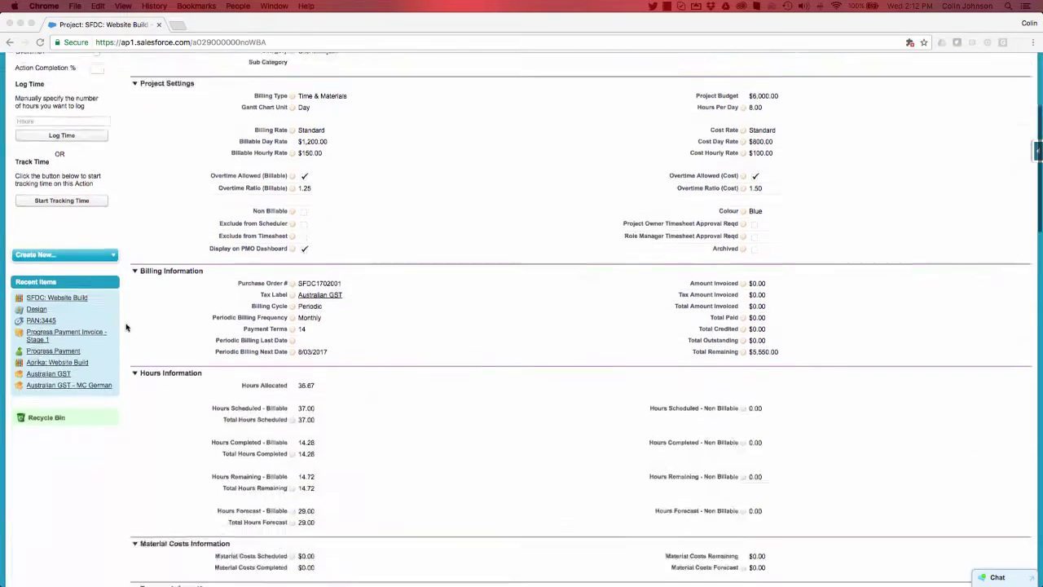
scroll(126, 326, down, 10)
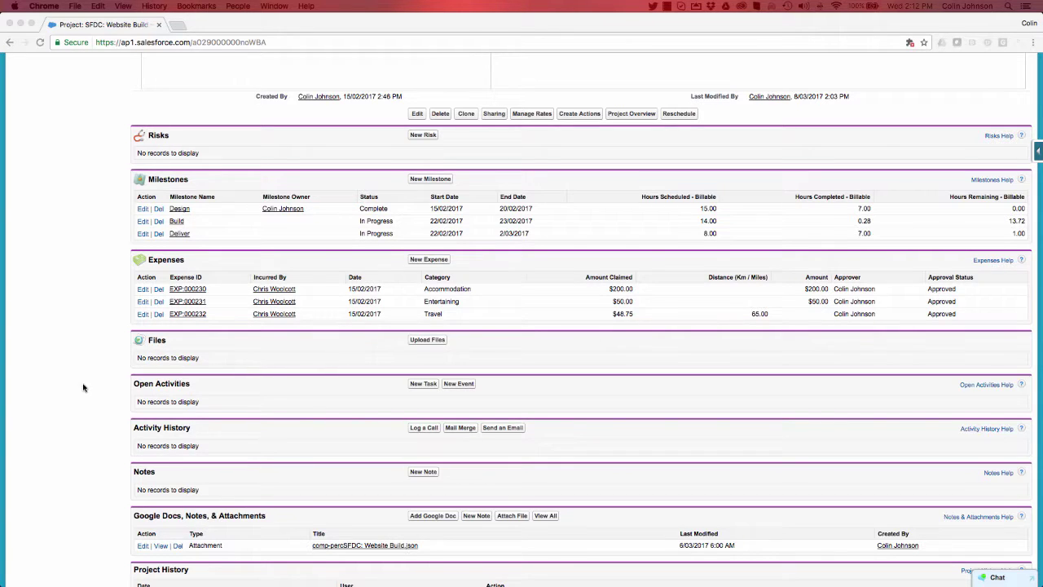
scroll(86, 399, down, 1)
scroll(86, 399, down, 5)
scroll(93, 489, down, 2)
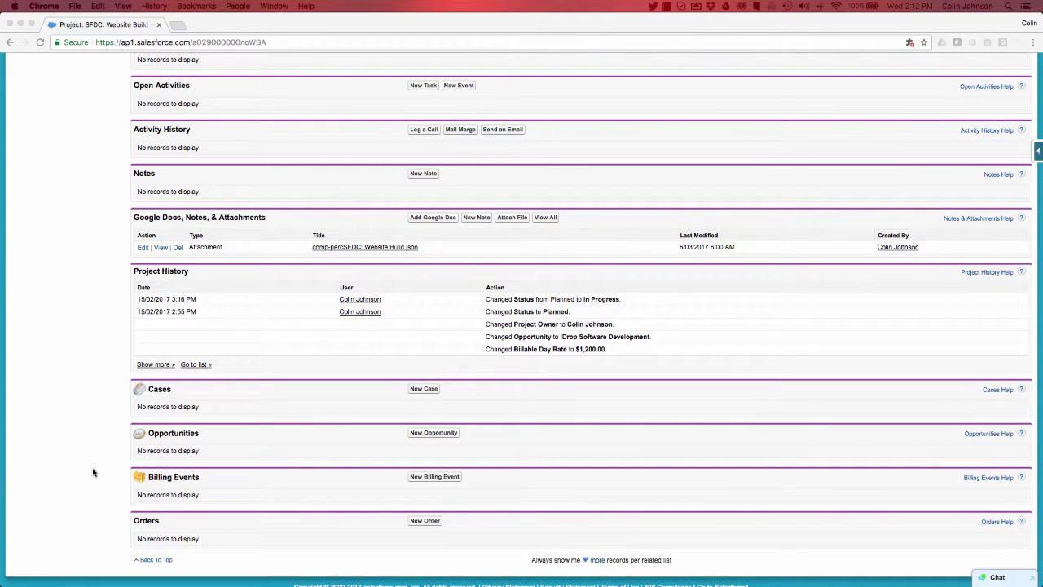
scroll(93, 472, up, 10)
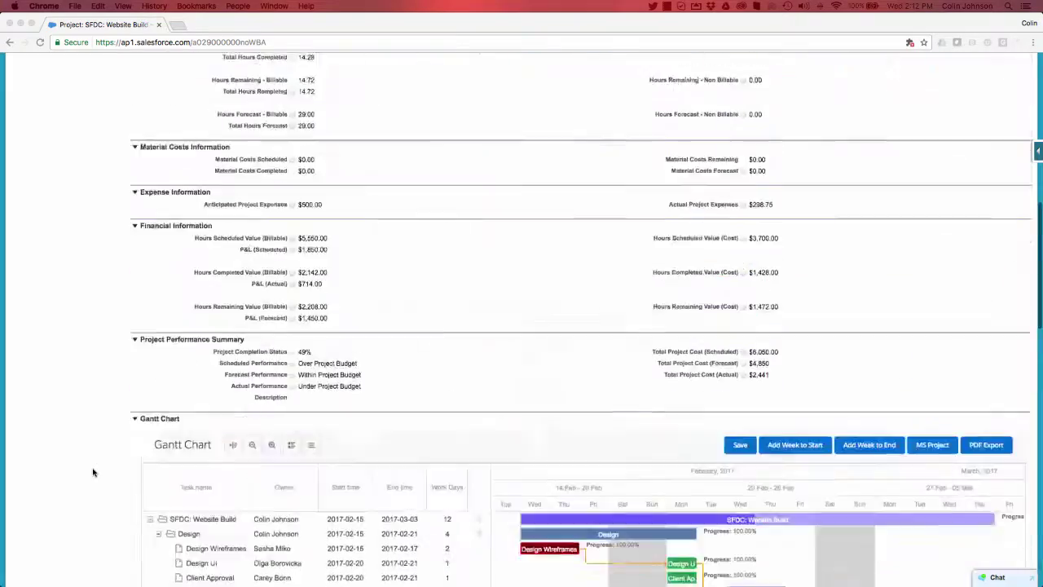
scroll(93, 472, up, 5)
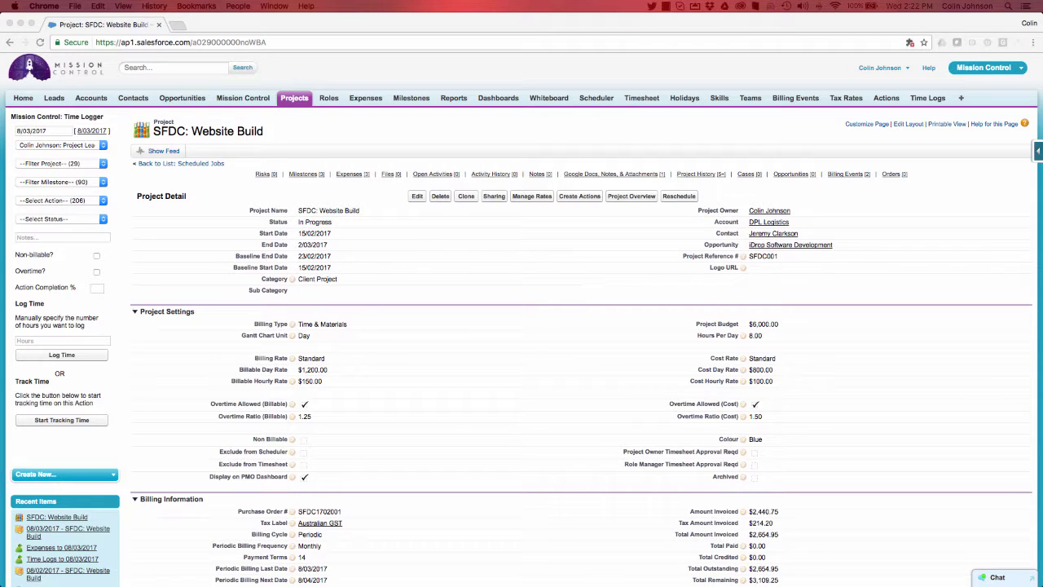
Step: Check the project's invoiced amounts and periodic billing dates, and open its 08/03/2017 billing event
scroll(178, 409, down, 4)
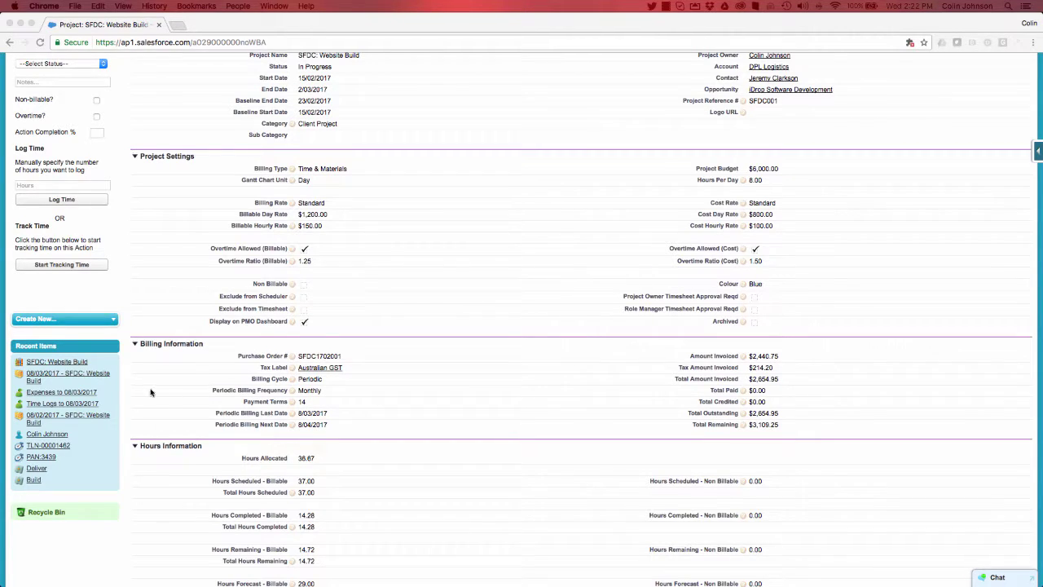
scroll(100, 411, down, 10)
scroll(100, 412, down, 15)
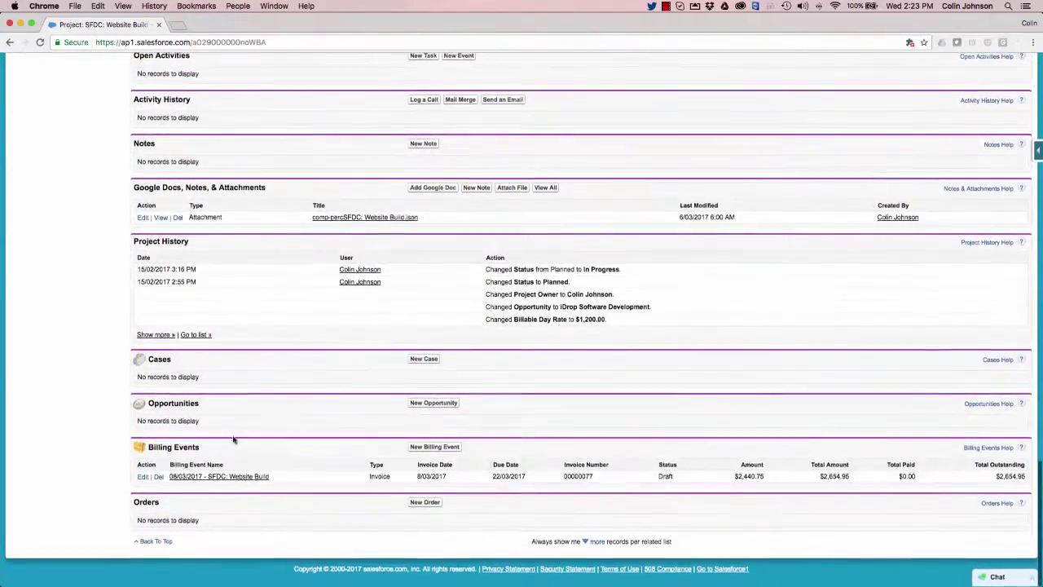
click(204, 480)
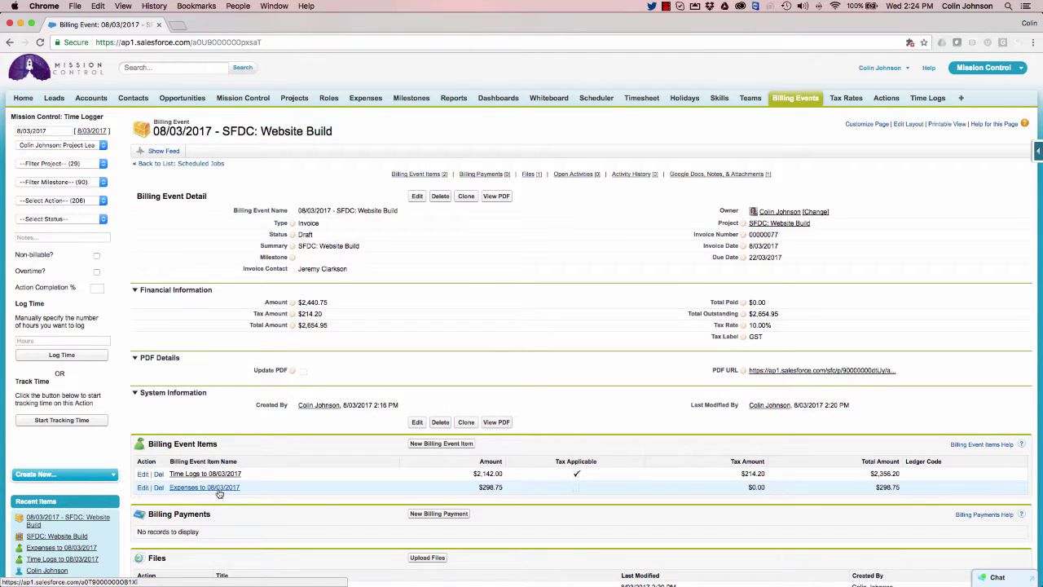
Step: Inspect the Time Logs to 08/03/2017 item and its first linked time log, and return to the parent billing event
click(183, 475)
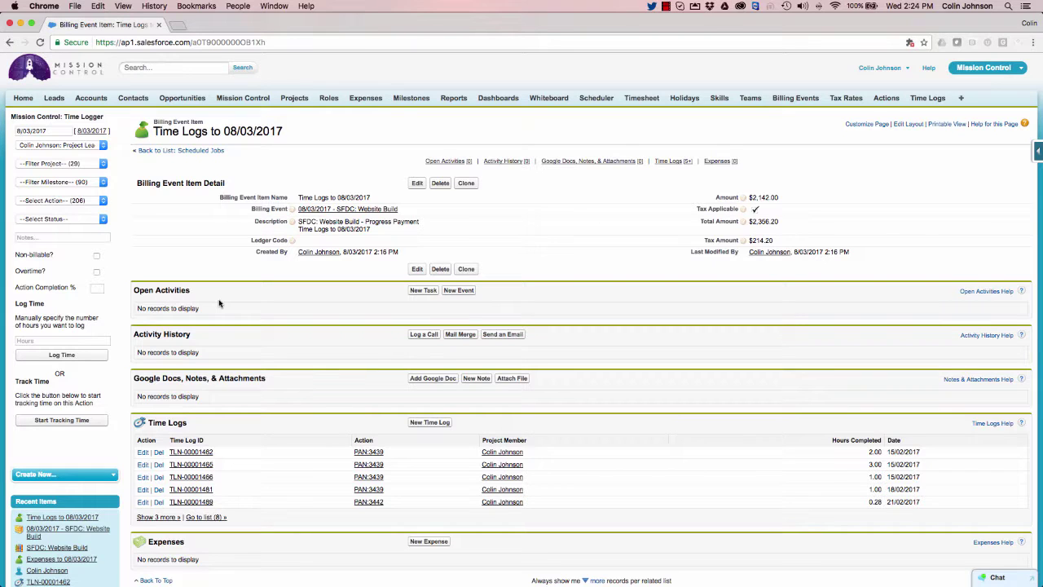
click(192, 453)
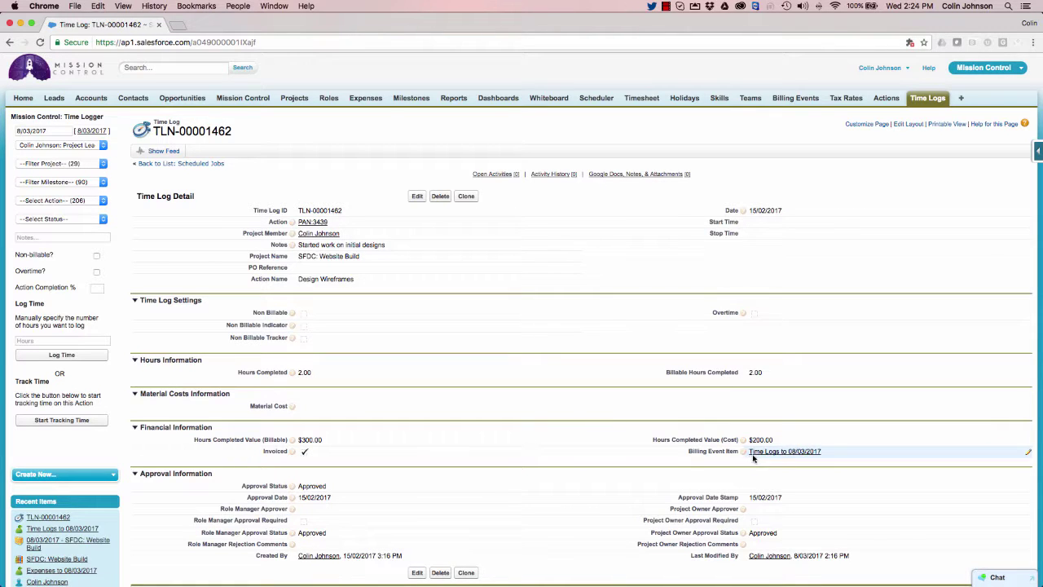
click(34, 547)
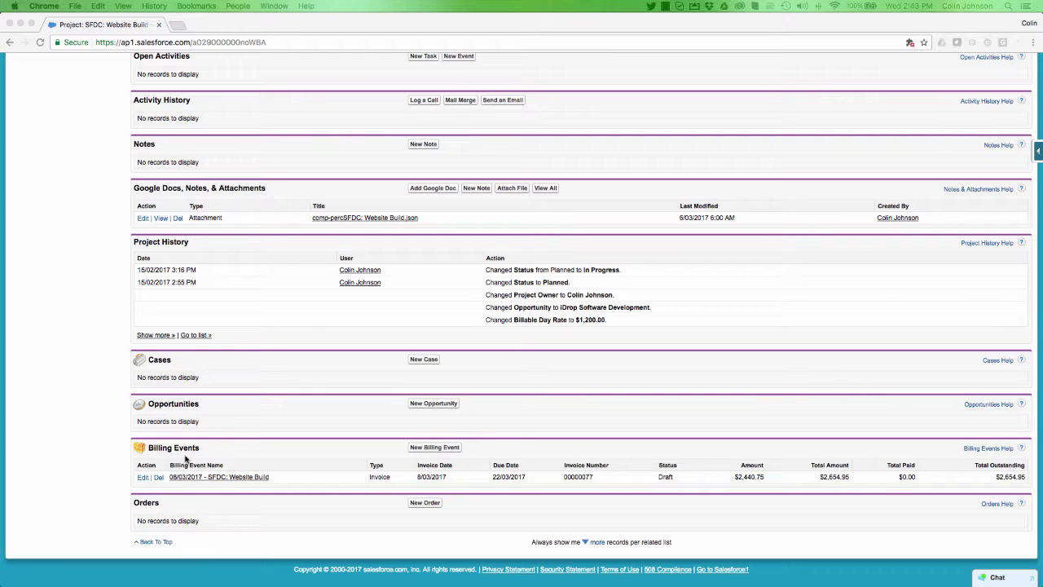
Step: Reopen the 08/03/2017 billing event from the project's Billing Events list, review its details and view its invoice PDF
click(228, 456)
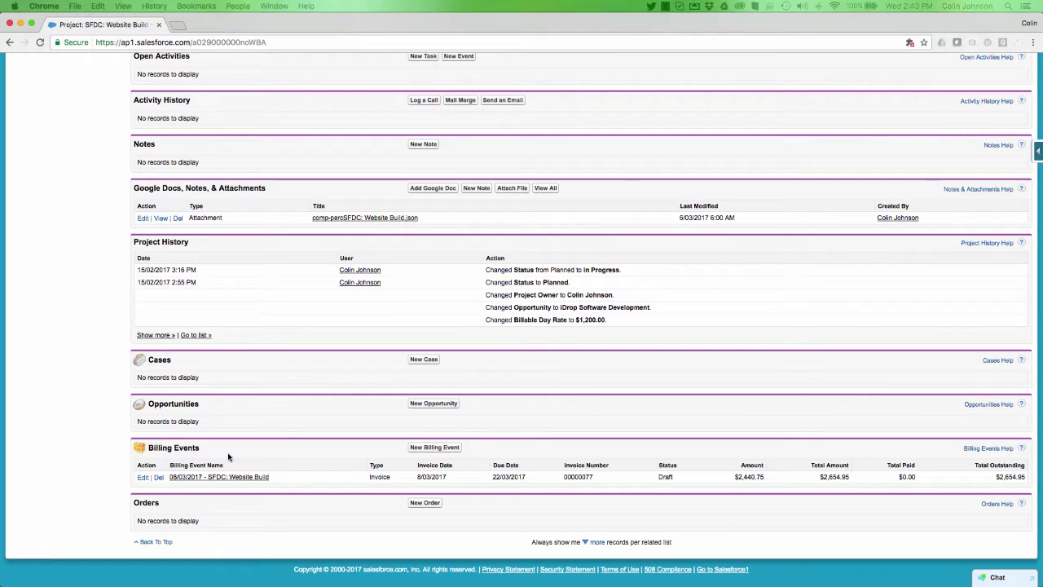
click(216, 477)
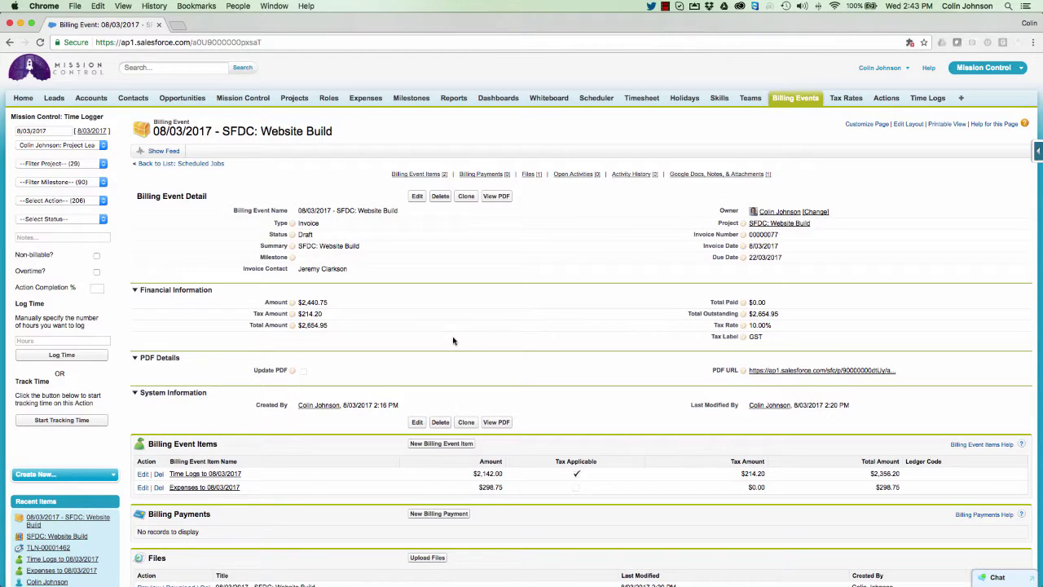
scroll(346, 396, down, 3)
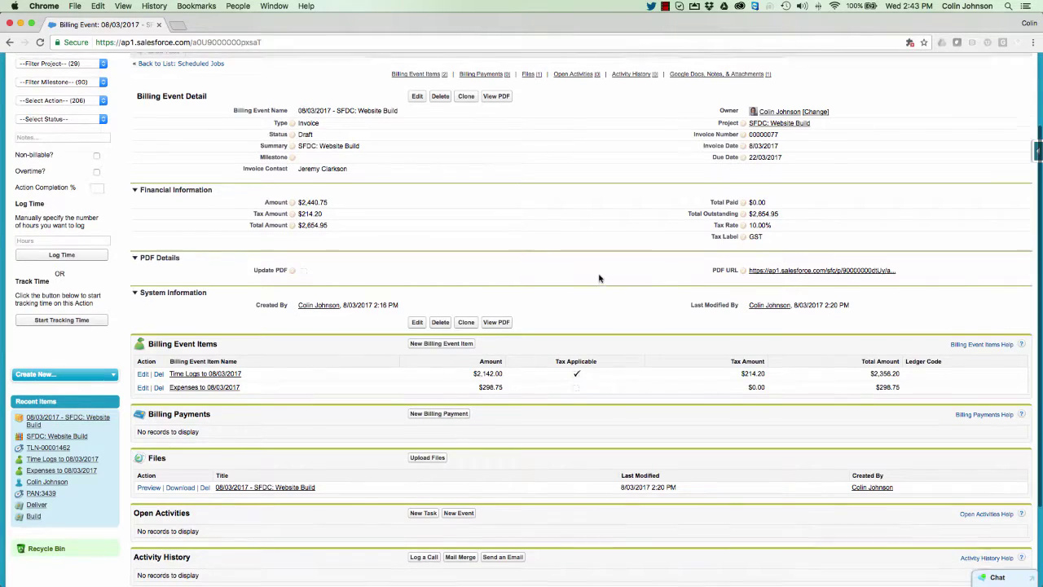
scroll(599, 278, up, 3)
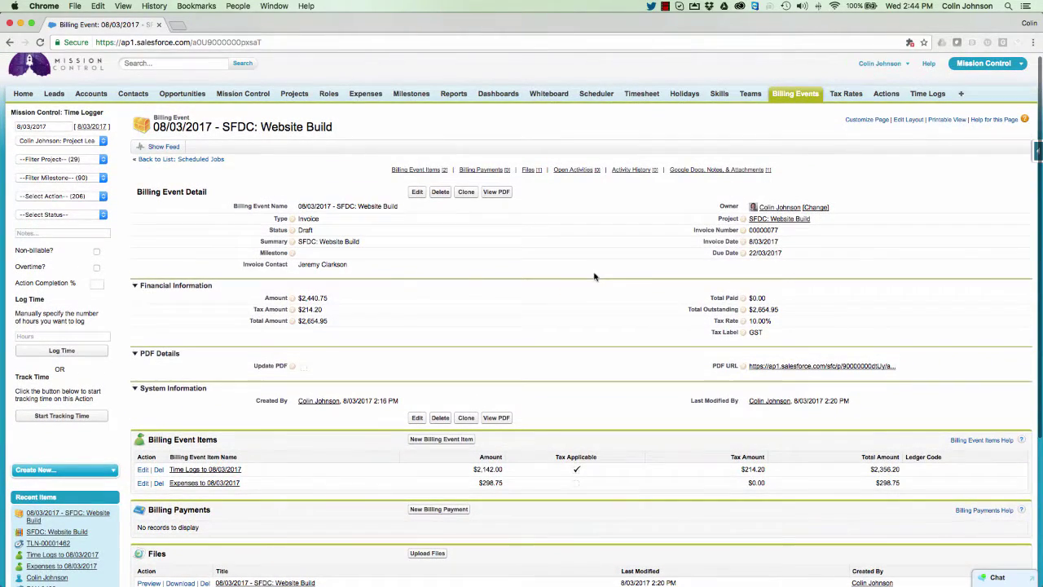
scroll(380, 306, up, 1)
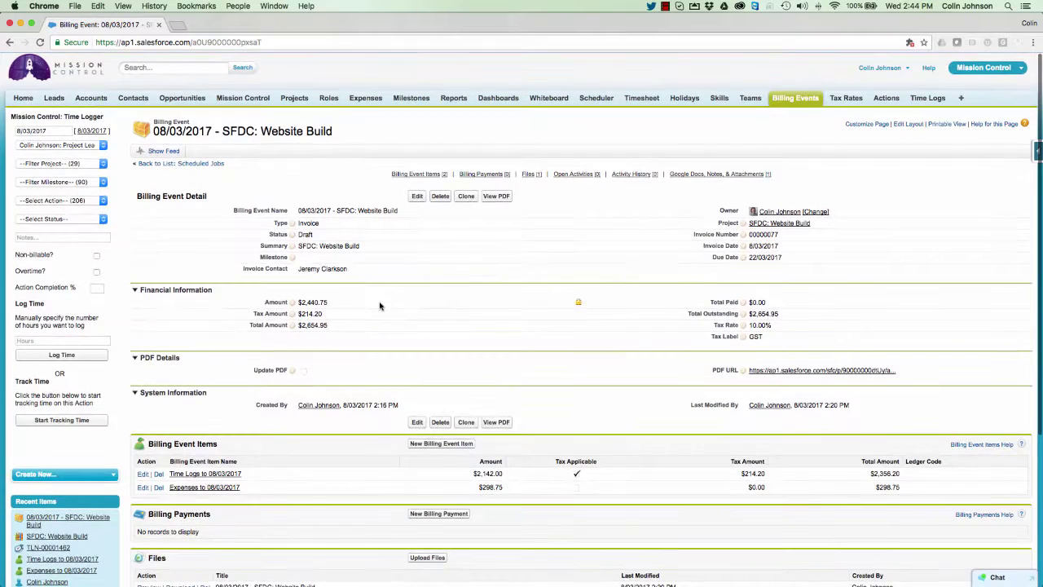
click(494, 197)
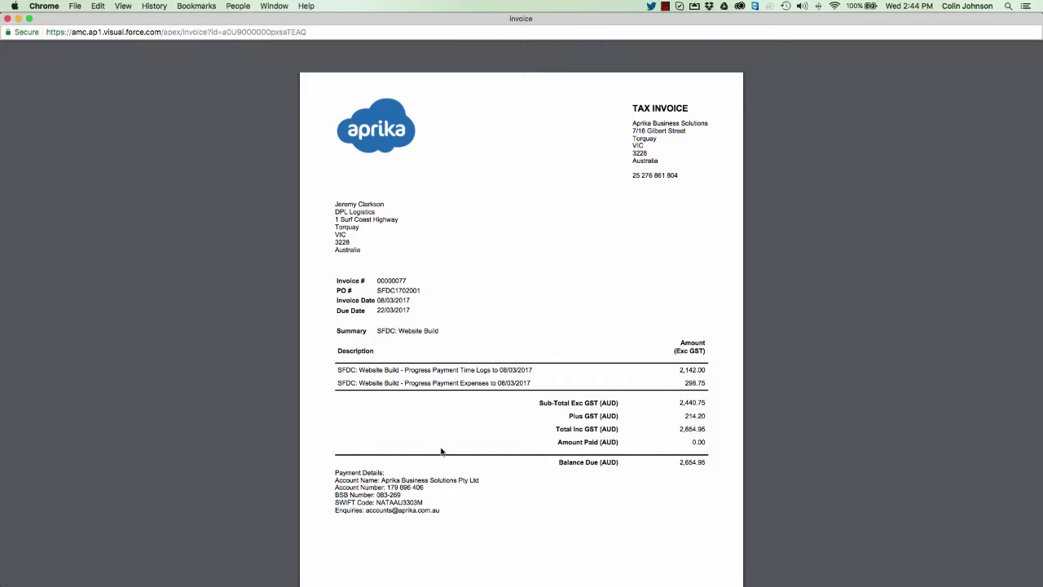
Step: Set the Progress Payment item's amount to 2500 in the Progress Payment Invoice - Stage 1 billing event and generate a new invoice PDF
scroll(442, 449, down, 2)
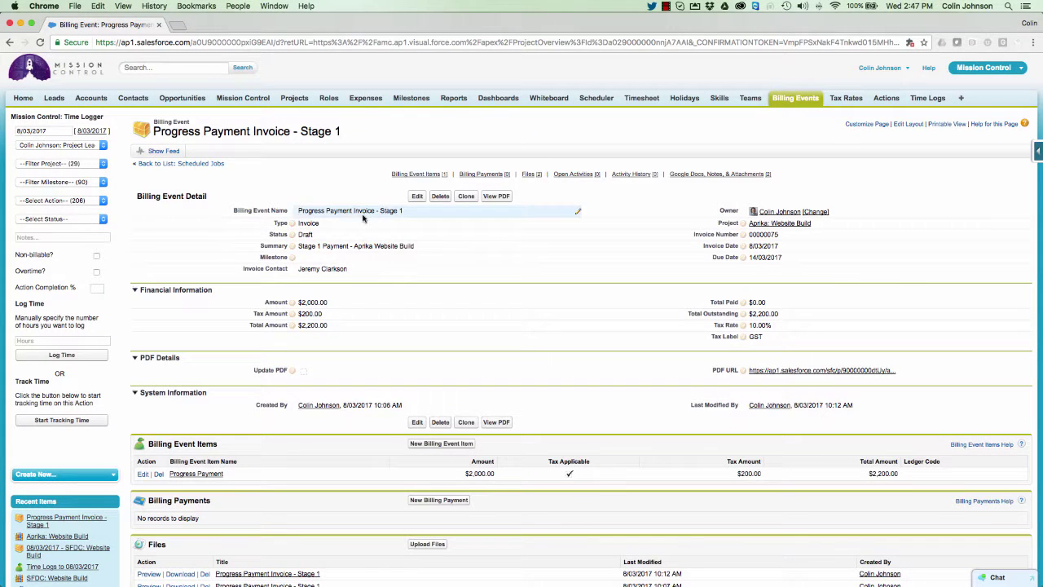
mouse_move(739, 240)
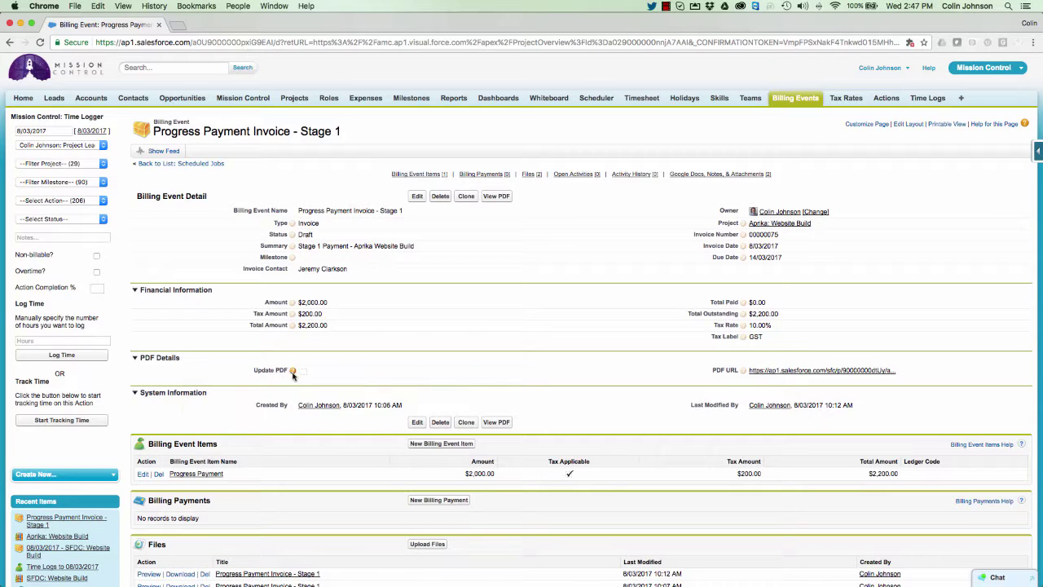
click(143, 474)
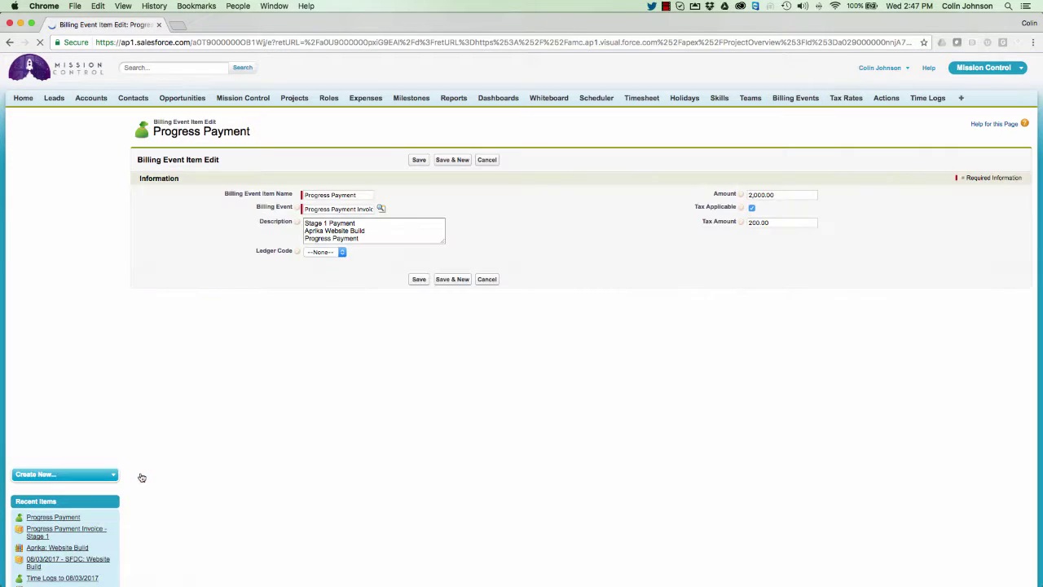
click(722, 195)
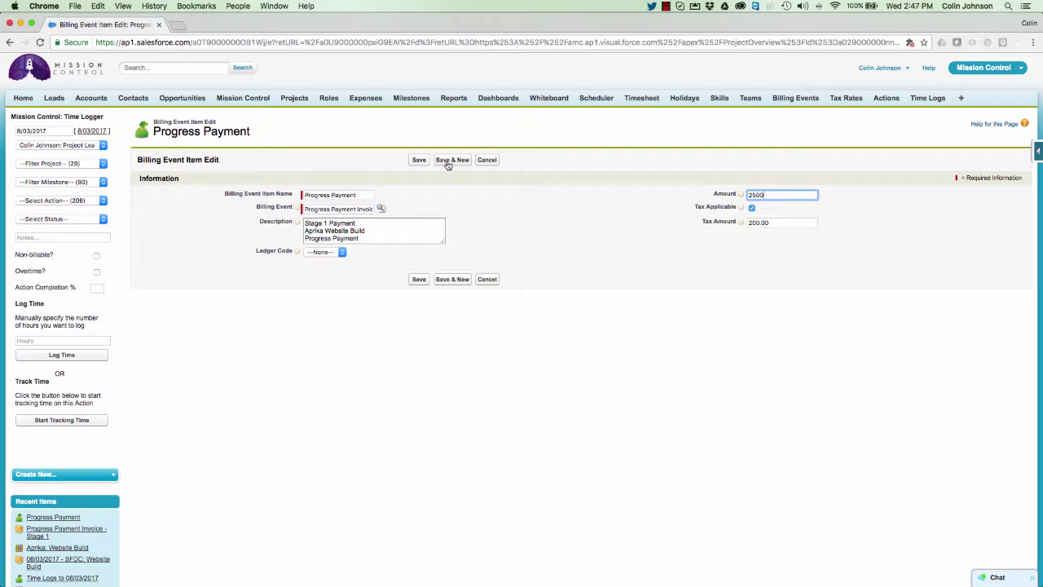
click(419, 160)
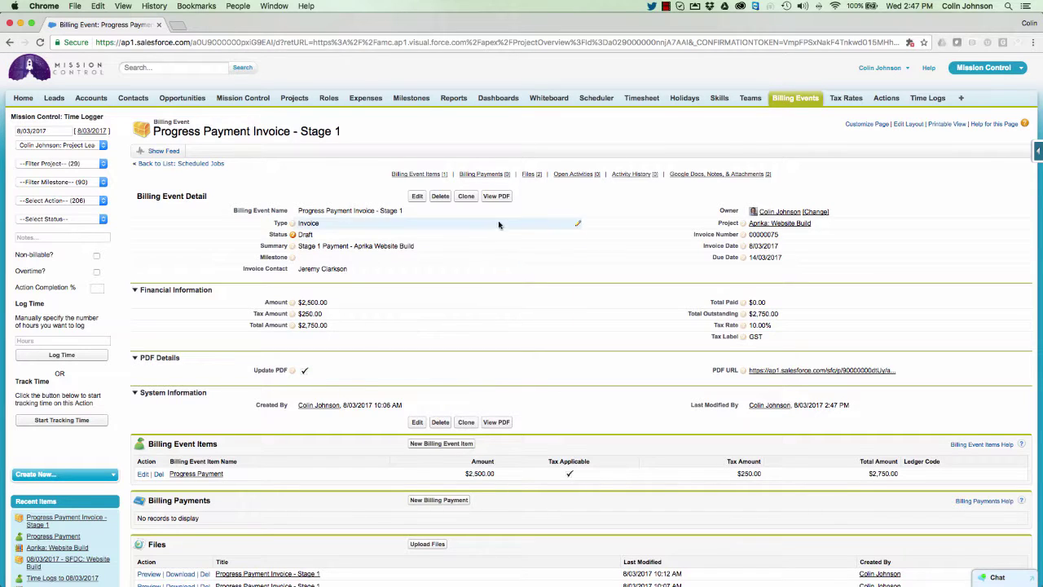
click(495, 197)
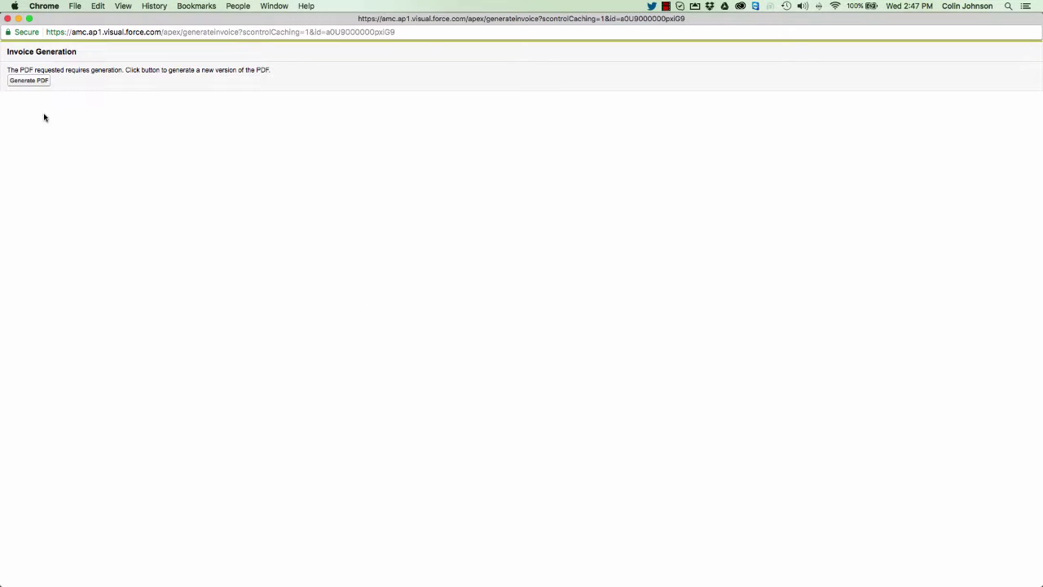
click(26, 86)
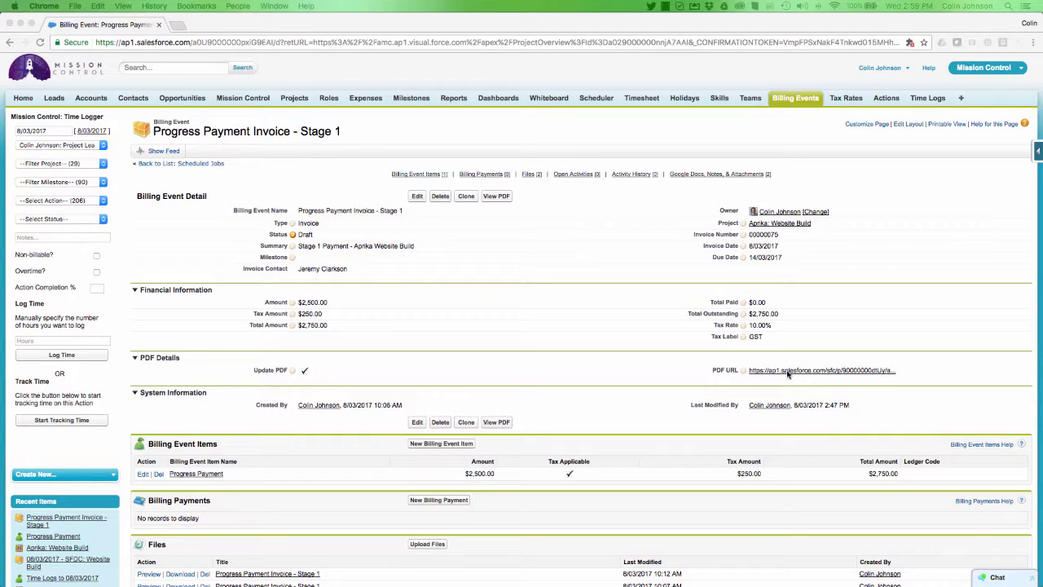
Step: Start an email from the billing event's Activity History using the Billing Event Notification - Client template
scroll(445, 366, down, 5)
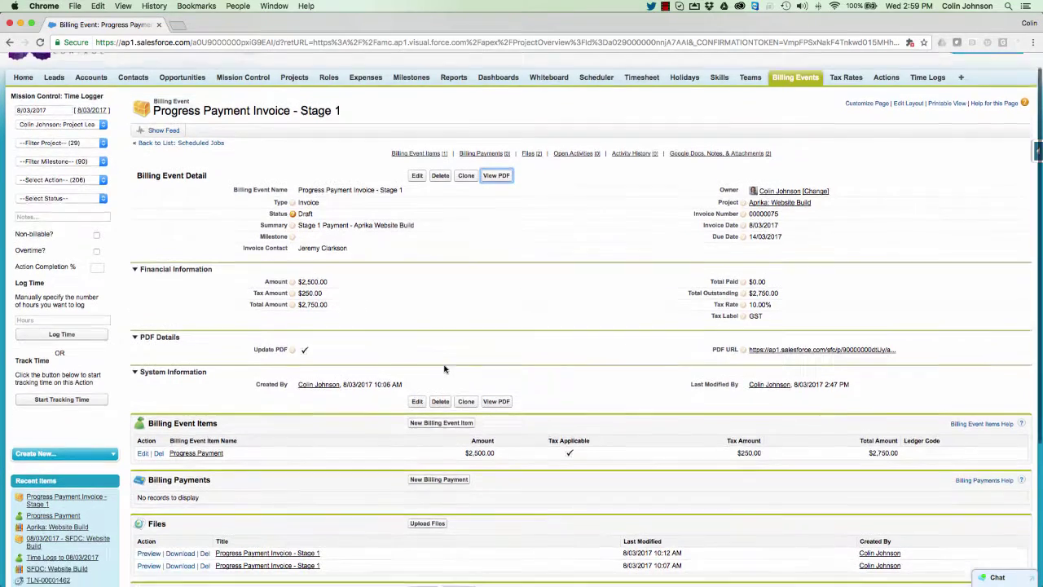
scroll(445, 369, down, 2)
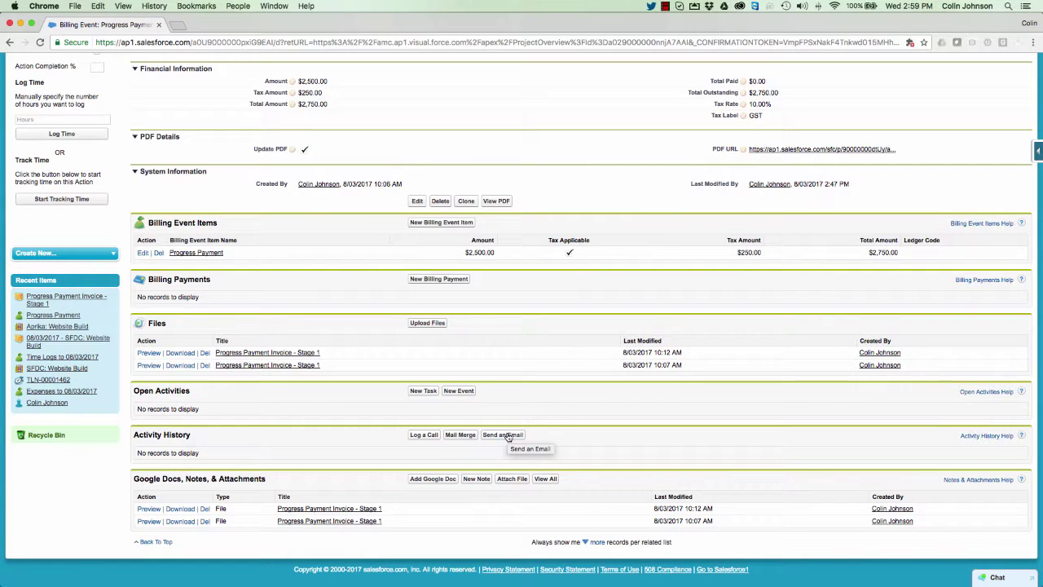
click(507, 436)
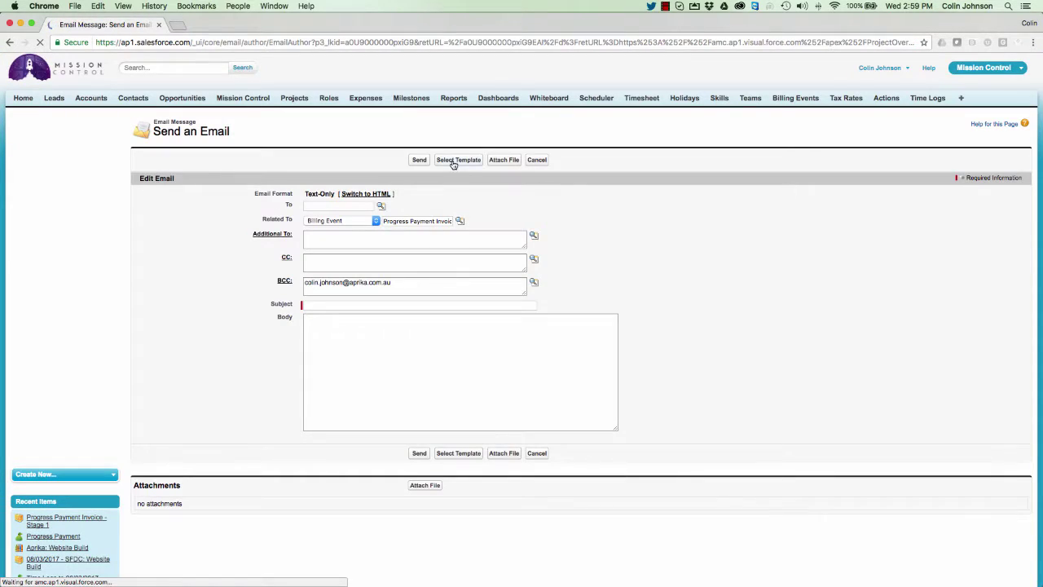
click(454, 162)
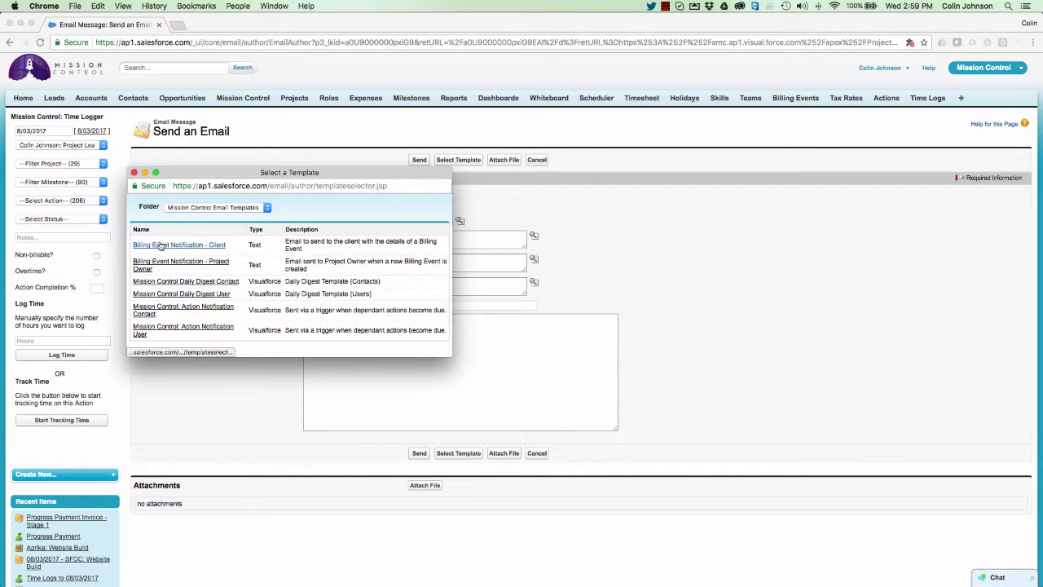
click(204, 246)
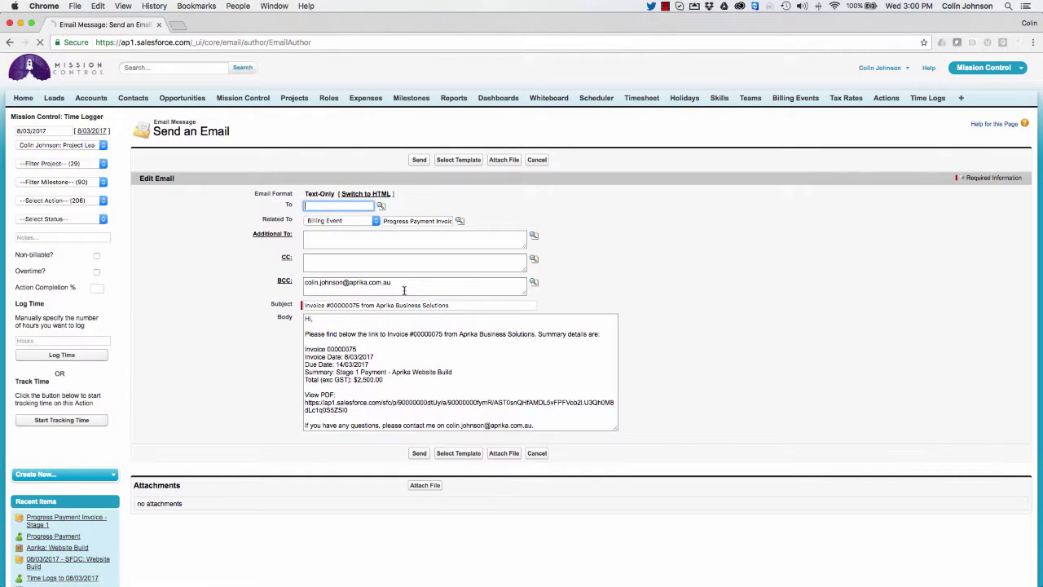
Step: Move the BCC e-mail address to Additional To and send the email, and open the PDF link in the received message
drag(401, 286, 285, 284)
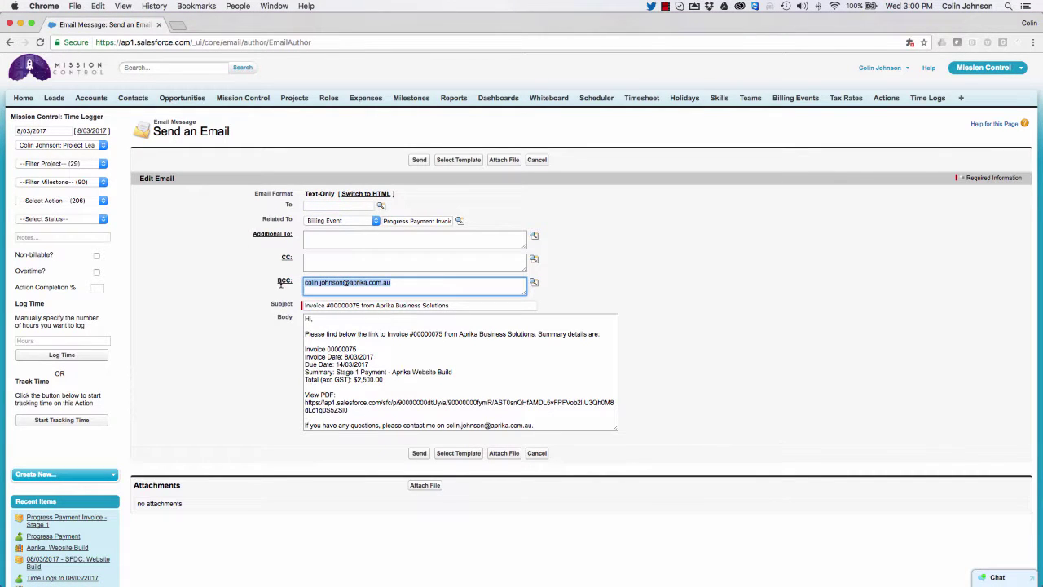
key(super+x)
click(318, 236)
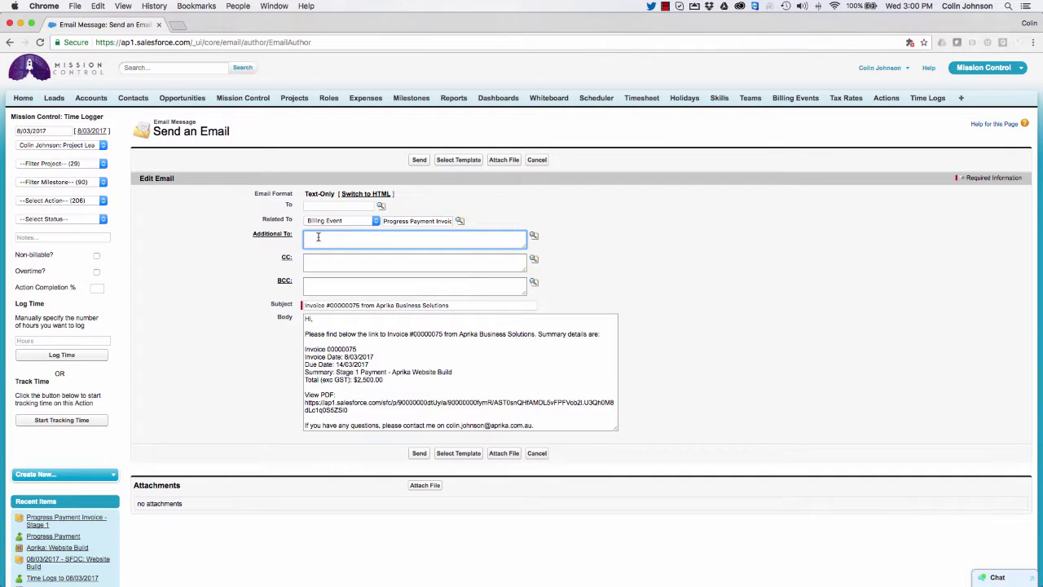
key(super+v)
click(418, 162)
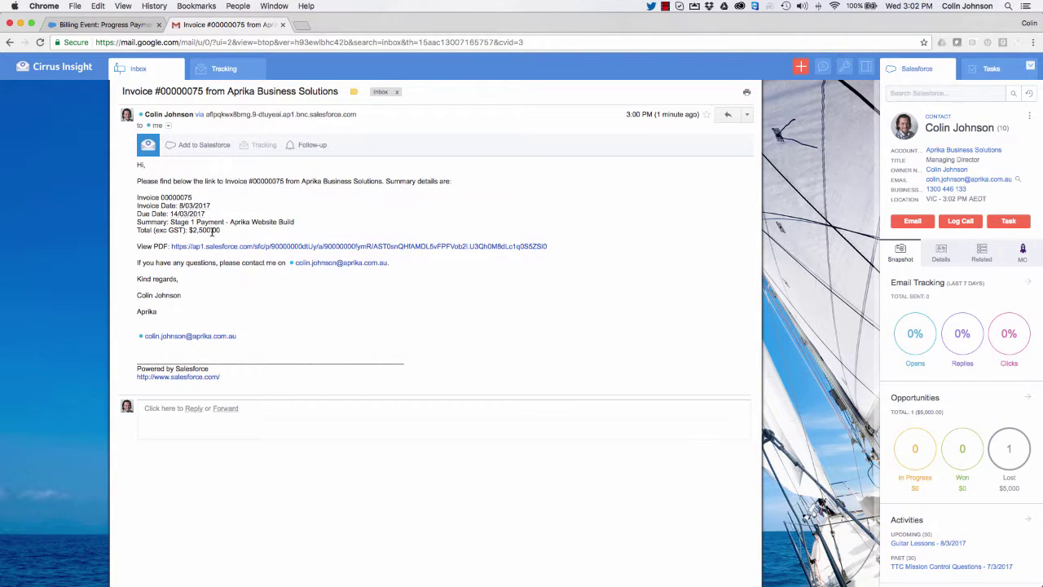
click(276, 247)
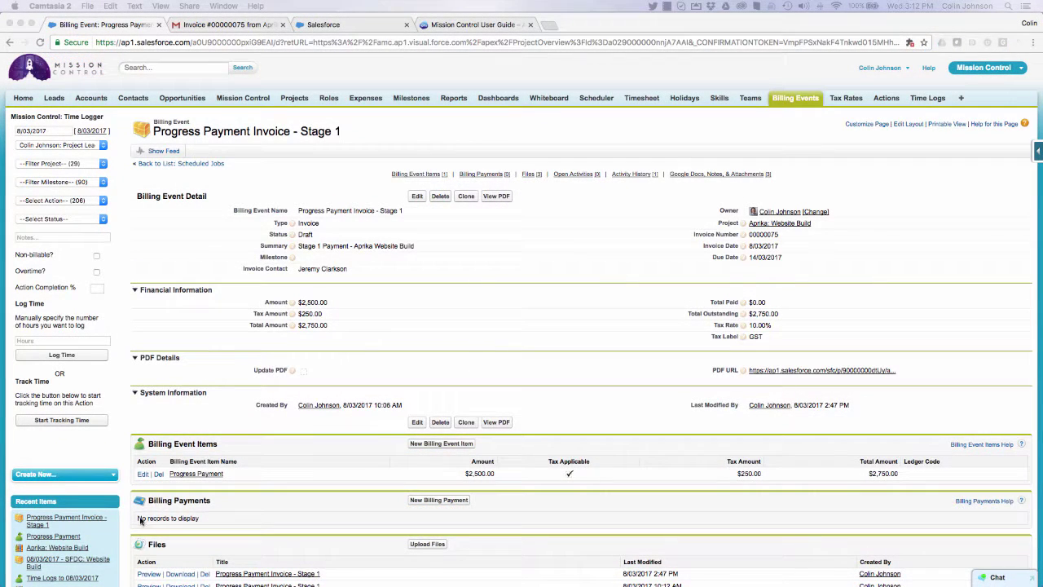
Step: Record a billing payment named Full Payment on the Stage 1 billing event, dated 8/03/2017, with amount 2750 and reference XYZ123
click(434, 500)
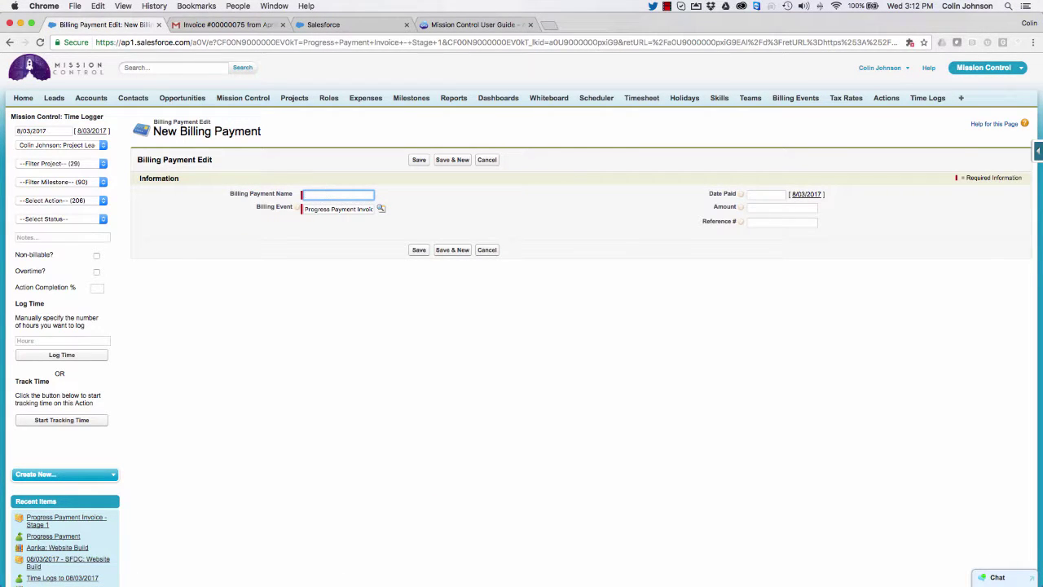
text(Full)
key(Down)
key(Return)
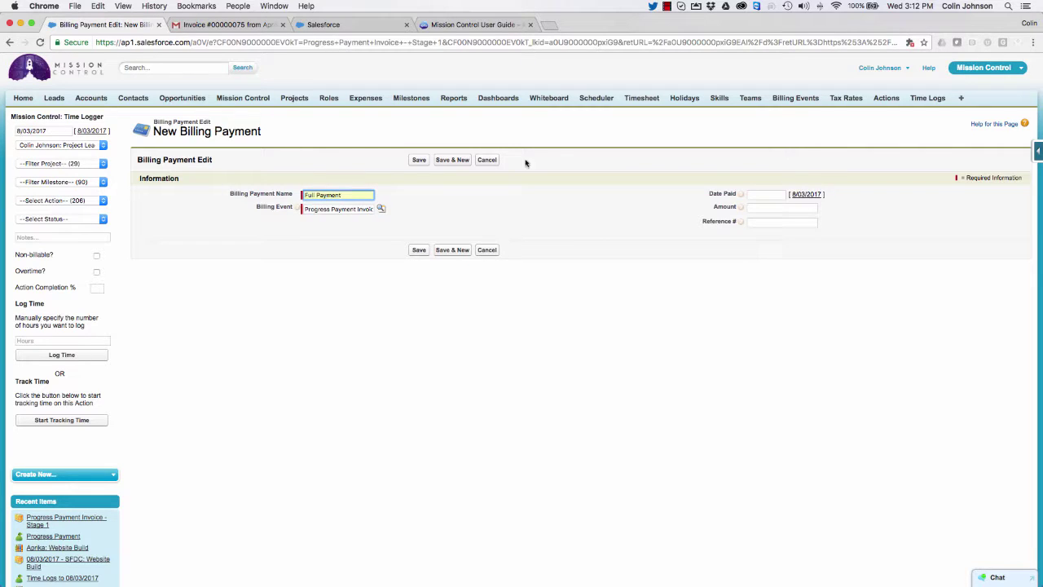
click(806, 195)
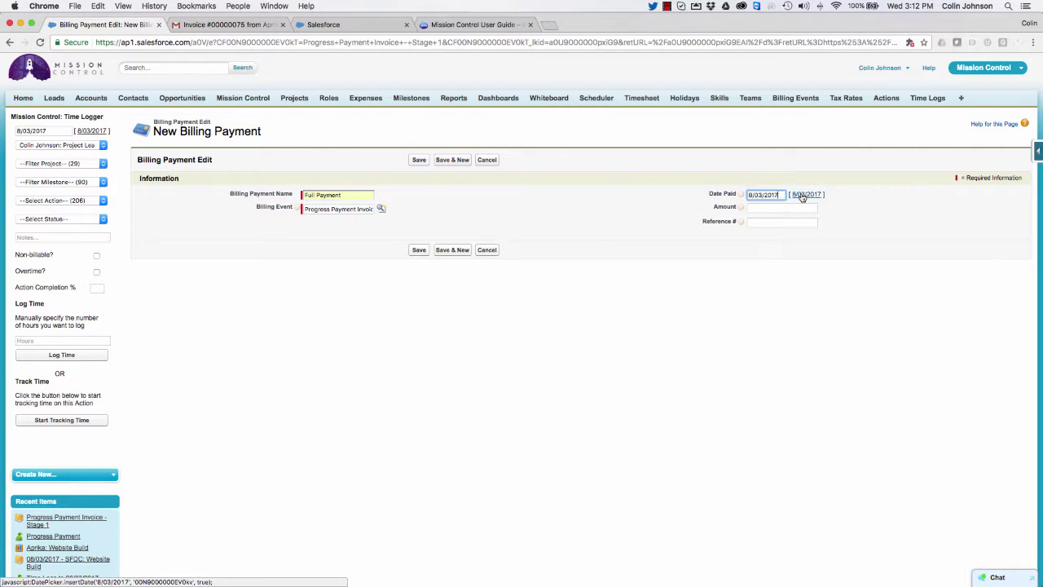
click(760, 208)
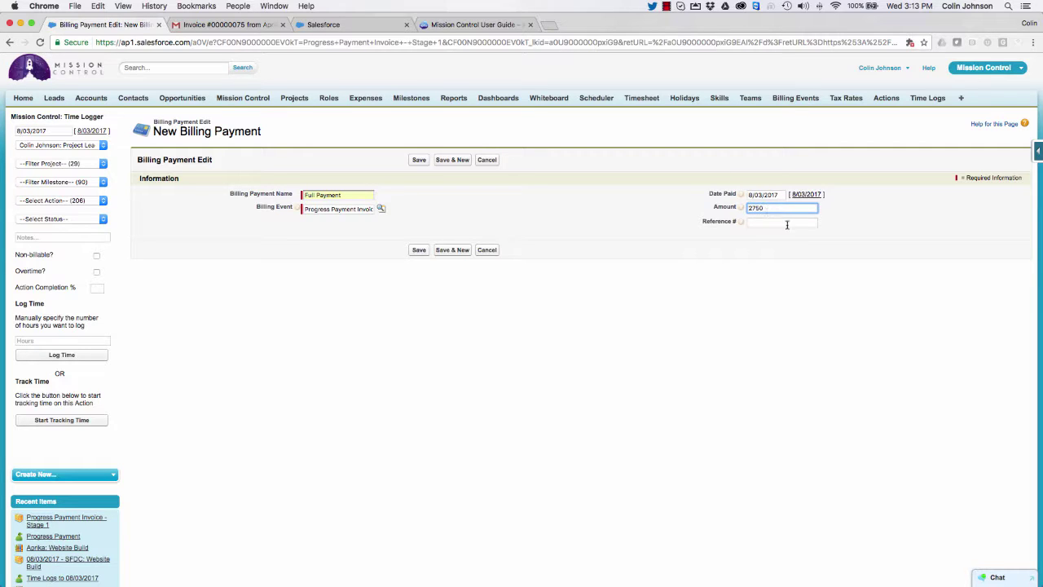
click(757, 221)
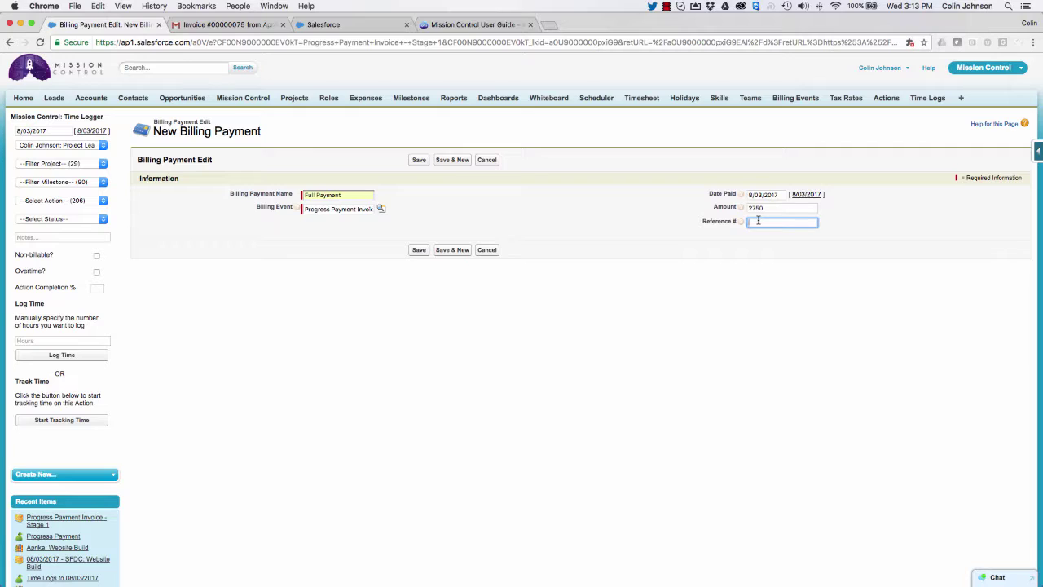
text(XYZ123)
click(417, 161)
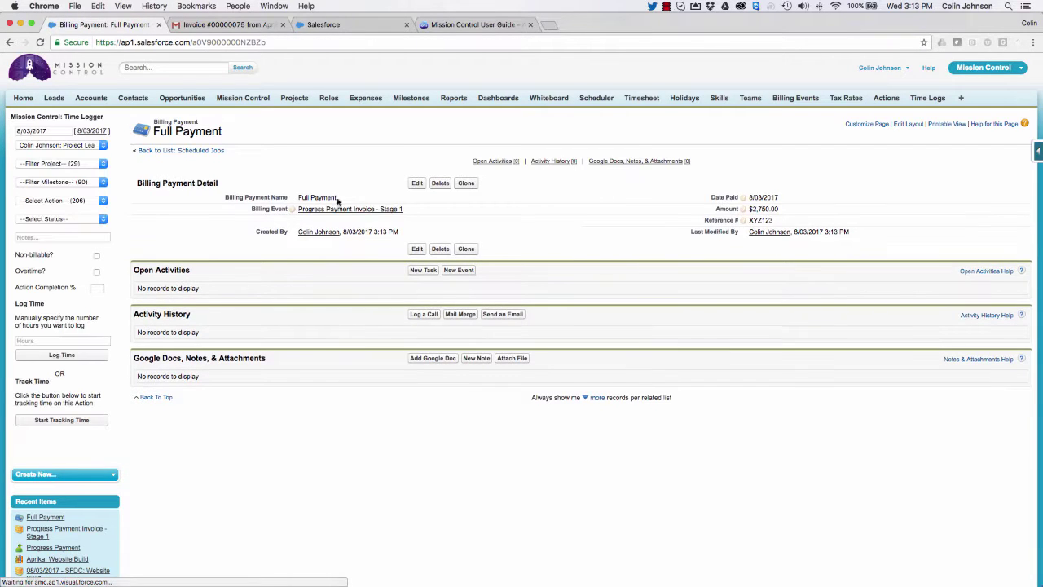
Step: Check the Stage 1 billing event's status and payment totals, and review the Aprika: Website Build project's billing information
click(323, 212)
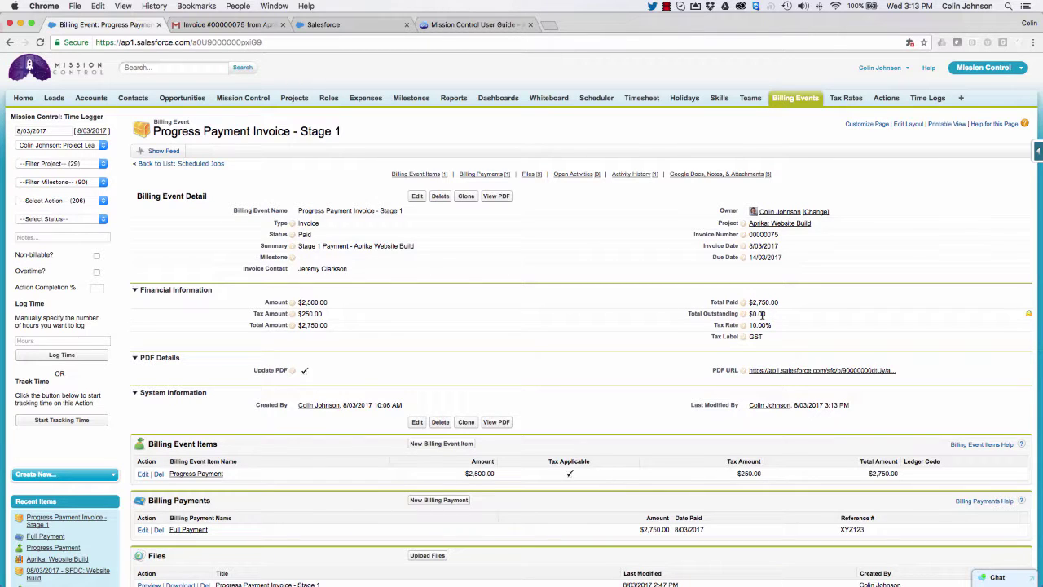
mouse_move(763, 227)
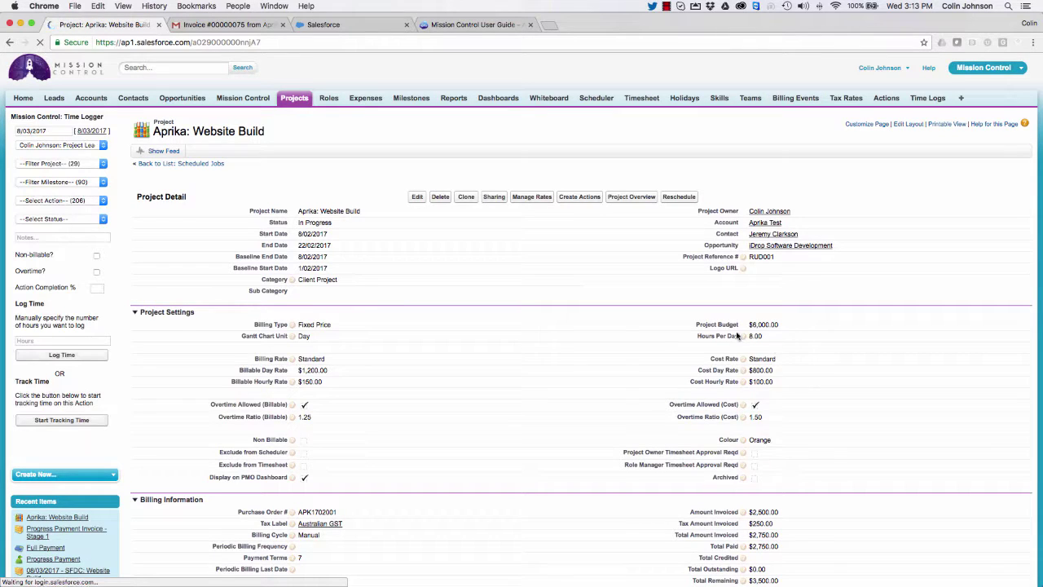
scroll(736, 335, down, 5)
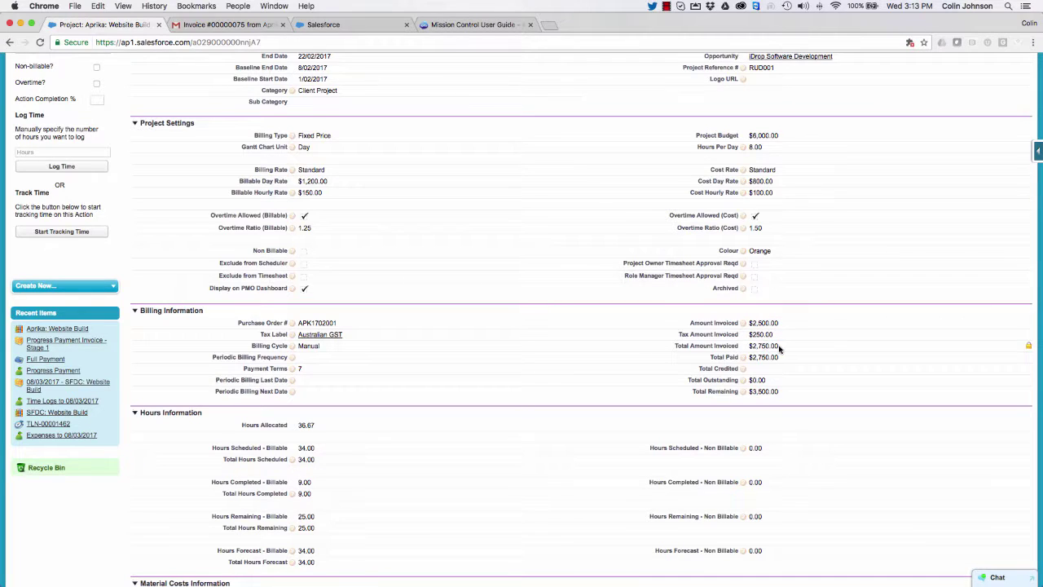
mouse_move(745, 360)
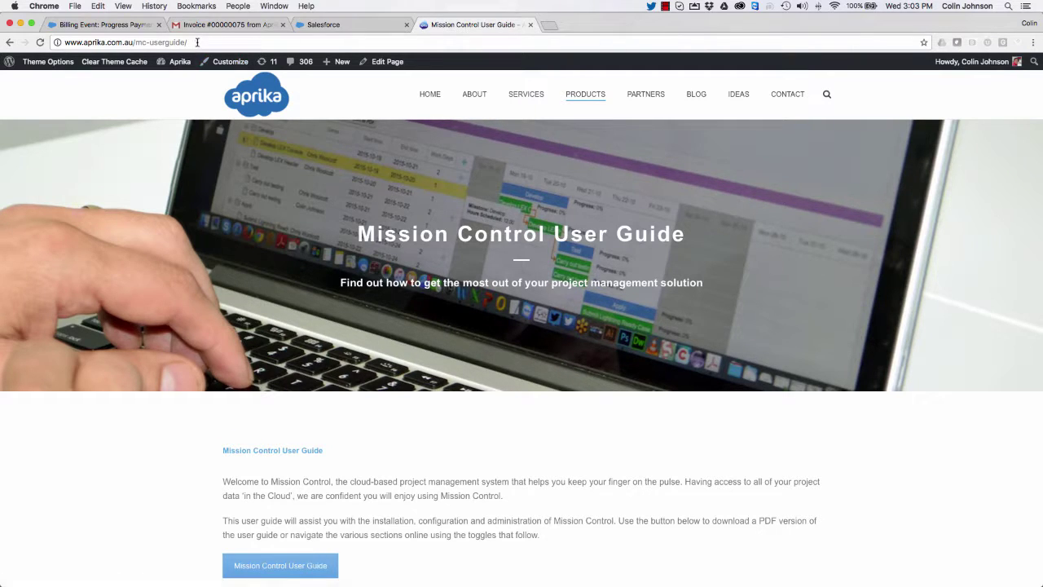
Step: Browse the Mission Control User Guide web page to the Billing Management section
scroll(194, 378, down, 10)
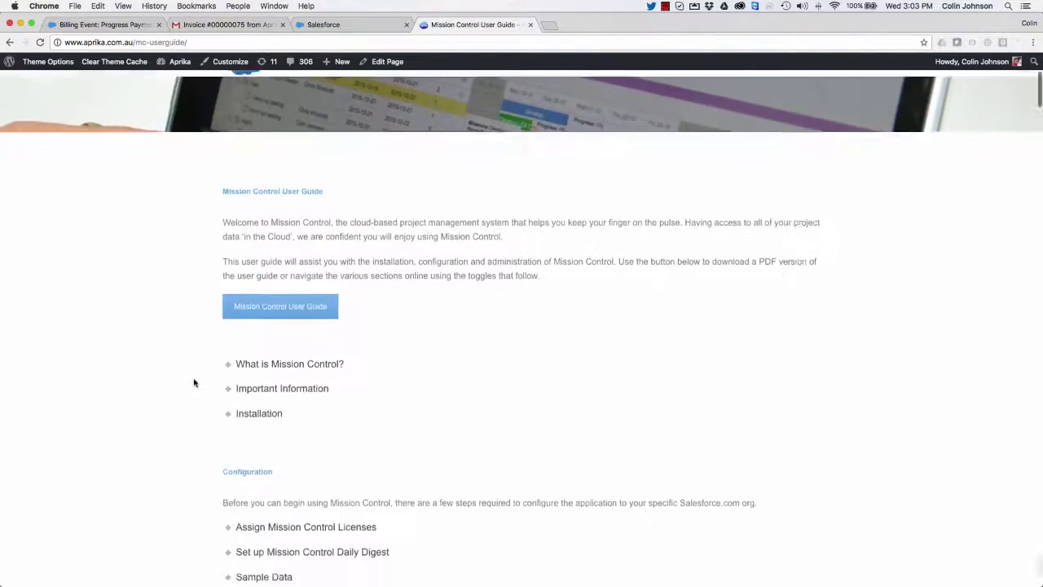
scroll(194, 383, down, 15)
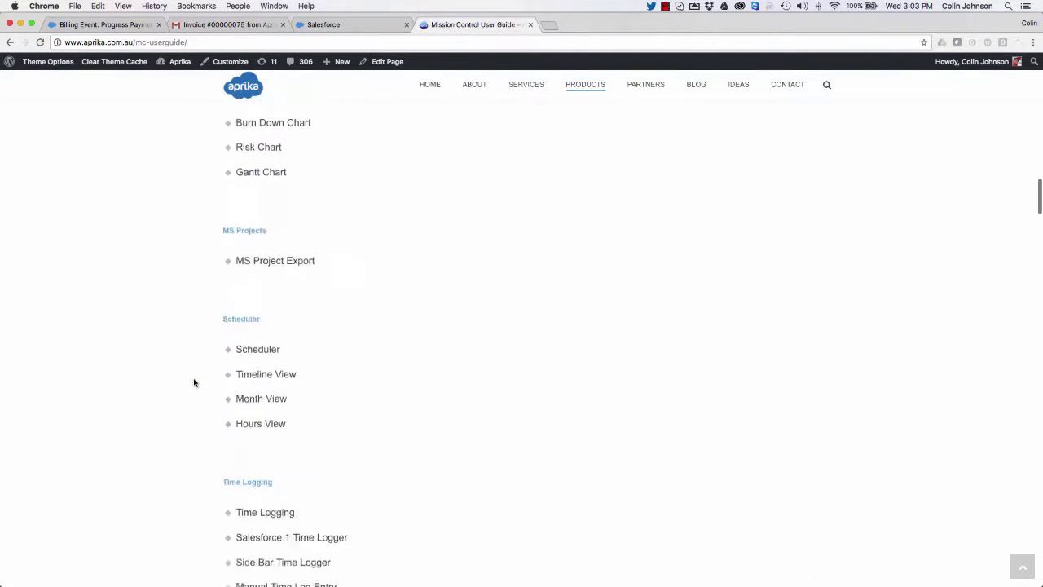
scroll(194, 382, down, 8)
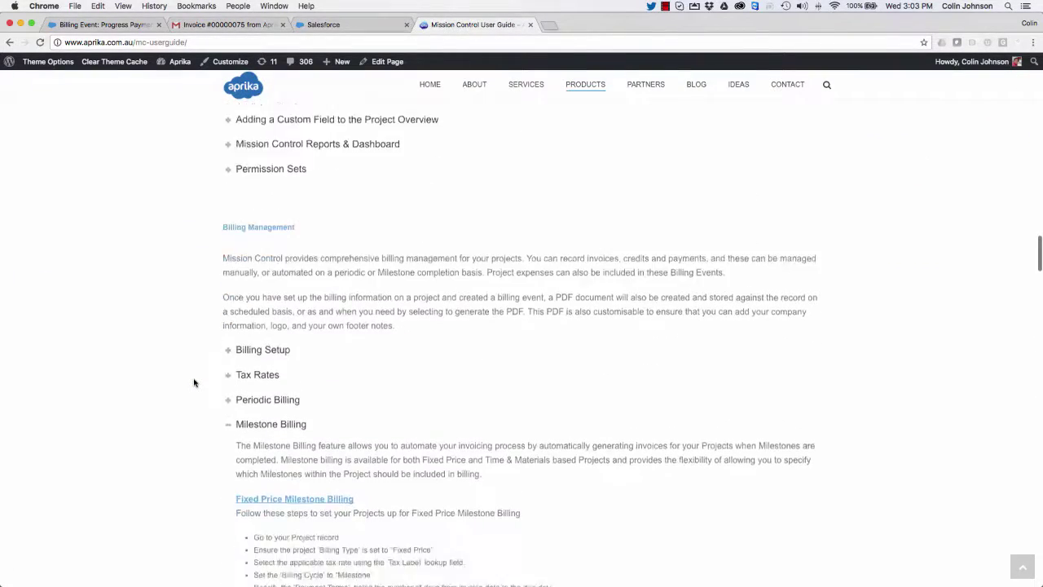